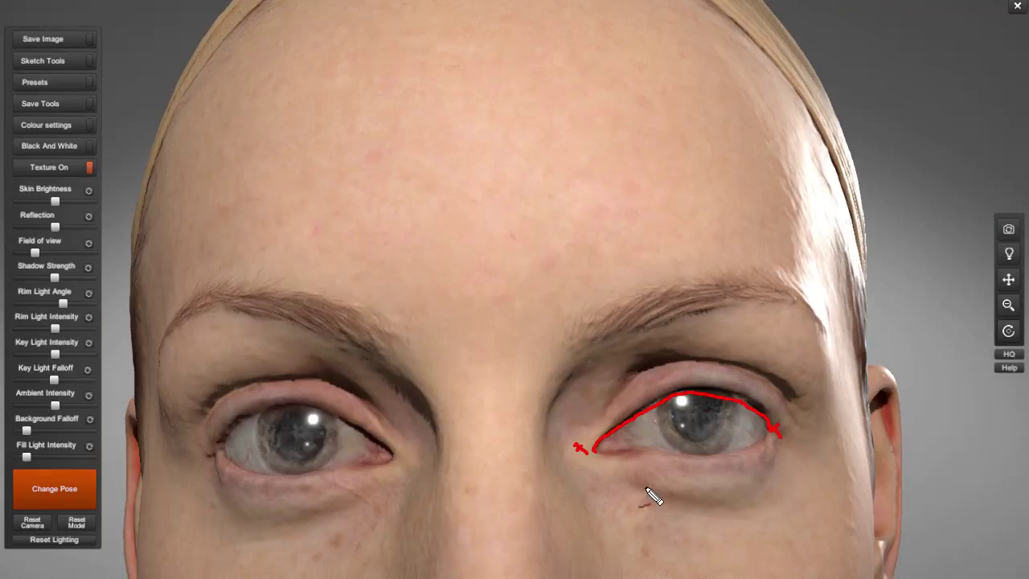
# Clear the existing red marks and trace the eye opening, iris and upper lid crease of the reference eye in red.
pyautogui.moveTo(641, 485)
pyautogui.mouseDown()
pyautogui.moveTo(719, 488)
pyautogui.moveTo(772, 460)
pyautogui.mouseUp()
pyautogui.press('Escape')
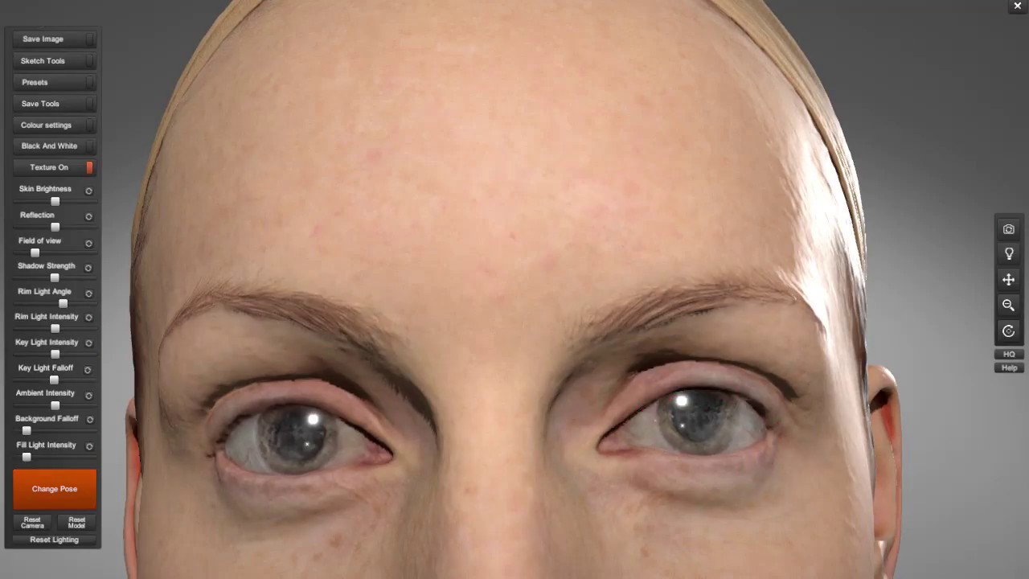
pyautogui.moveTo(598, 451)
pyautogui.mouseDown()
pyautogui.moveTo(680, 397)
pyautogui.moveTo(744, 406)
pyautogui.moveTo(769, 424)
pyautogui.moveTo(611, 455)
pyautogui.moveTo(724, 451)
pyautogui.moveTo(766, 421)
pyautogui.mouseUp()
pyautogui.moveTo(670, 410); pyautogui.dragTo(680, 453)
pyautogui.moveTo(744, 412); pyautogui.dragTo(730, 452)
pyautogui.moveTo(619, 411)
pyautogui.mouseDown()
pyautogui.moveTo(640, 374)
pyautogui.moveTo(718, 364)
pyautogui.moveTo(784, 386)
pyautogui.mouseUp()
# Trace the eyebrow above the outlined eye in red and add an arrow above it pointing toward the temple.
pyautogui.moveTo(592, 324); pyautogui.dragTo(612, 333)
pyautogui.moveTo(615, 319); pyautogui.dragTo(645, 322)
pyautogui.moveTo(648, 314); pyautogui.dragTo(662, 318)
pyautogui.moveTo(664, 307)
pyautogui.mouseDown()
pyautogui.moveTo(788, 300)
pyautogui.moveTo(820, 326)
pyautogui.moveTo(635, 329)
pyautogui.moveTo(813, 321)
pyautogui.mouseUp()
pyautogui.moveTo(707, 239); pyautogui.dragTo(796, 235)
pyautogui.moveTo(766, 226); pyautogui.dragTo(786, 246)
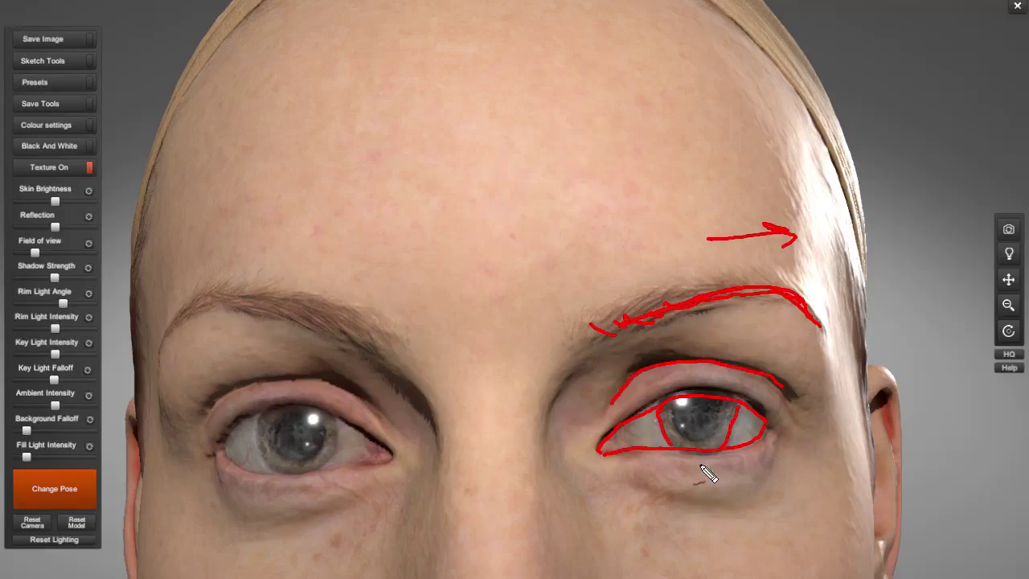
# Mark the fold under the lower lid and short strokes along the upper lid's outer half, and clear all annotations.
pyautogui.moveTo(638, 482)
pyautogui.mouseDown()
pyautogui.moveTo(659, 497)
pyautogui.moveTo(733, 502)
pyautogui.mouseUp()
pyautogui.moveTo(763, 442)
pyautogui.mouseDown()
pyautogui.moveTo(760, 411)
pyautogui.moveTo(735, 392)
pyautogui.mouseUp()
pyautogui.moveTo(740, 389); pyautogui.dragTo(746, 400)
pyautogui.moveTo(750, 393); pyautogui.dragTo(755, 405)
pyautogui.moveTo(760, 402); pyautogui.dragTo(765, 413)
pyautogui.moveTo(767, 412); pyautogui.dragTo(774, 422)
pyautogui.press('Escape')
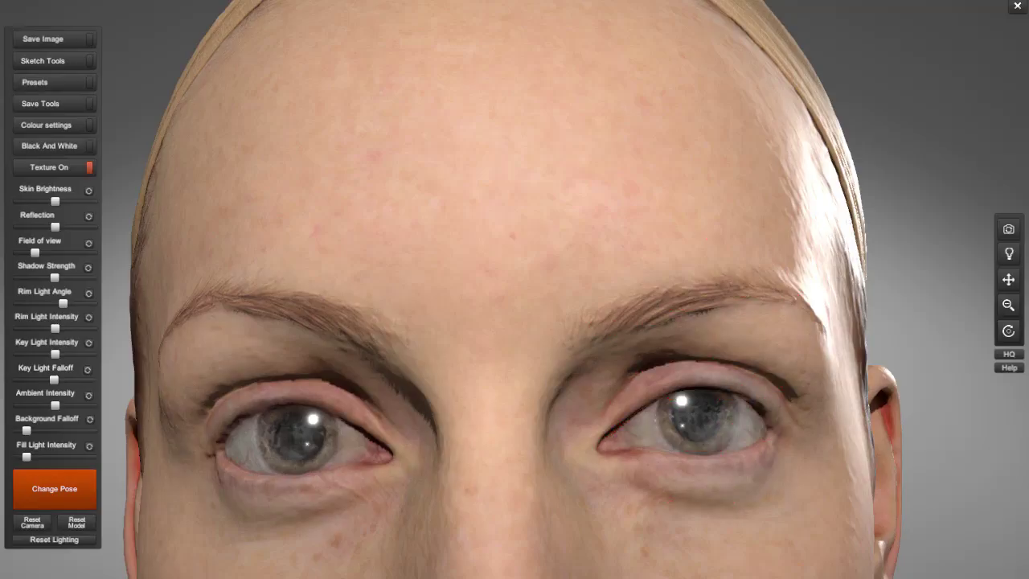
# Switch to Photoshop, sketch a tilted oval as the base shape of the eye, and add a new layer above it.
pyautogui.moveTo(524, 252)
pyautogui.mouseDown()
pyautogui.moveTo(455, 287)
pyautogui.moveTo(487, 329)
pyautogui.moveTo(514, 336)
pyautogui.mouseUp()
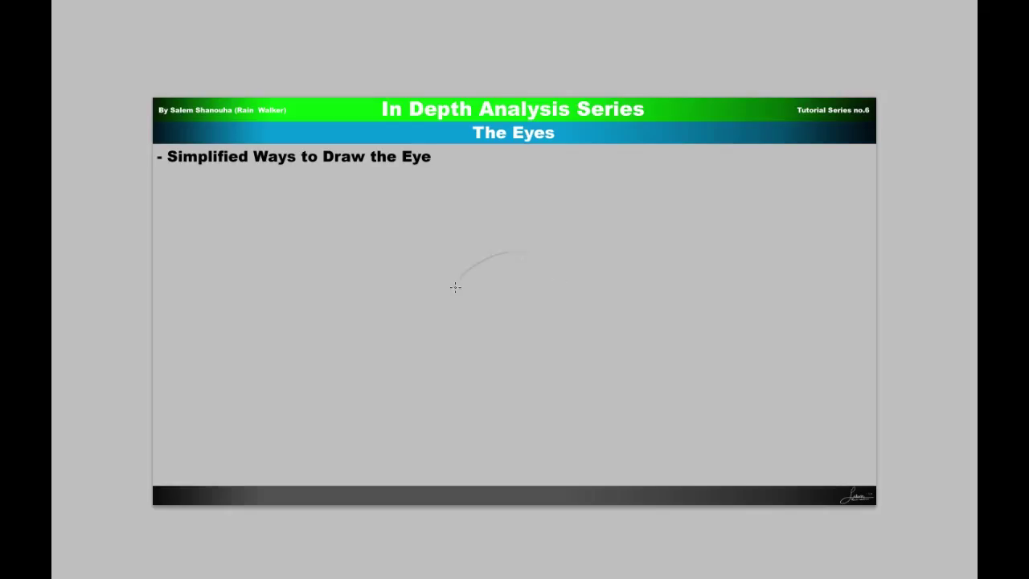
pyautogui.press('Tab')
pyautogui.hotkey('ctrl', 'shift', 'n')
pyautogui.press('Return')
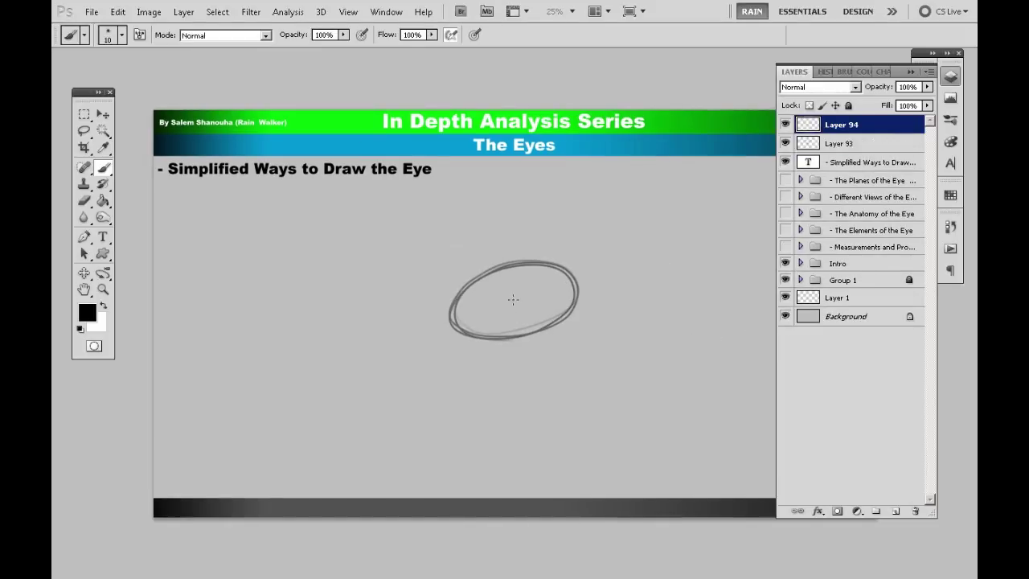
# Draw the eye outline in black over the oval on Layer 94, with a pointed inner corner.
pyautogui.hotkey('ctrl', 'z')
pyautogui.moveTo(486, 274); pyautogui.dragTo(463, 307)
pyautogui.hotkey('ctrl', 'z')
pyautogui.moveTo(521, 264); pyautogui.dragTo(461, 307)
pyautogui.moveTo(572, 303)
pyautogui.mouseDown()
pyautogui.moveTo(528, 332)
pyautogui.moveTo(540, 333)
pyautogui.moveTo(450, 337)
pyautogui.moveTo(471, 291)
pyautogui.mouseUp()
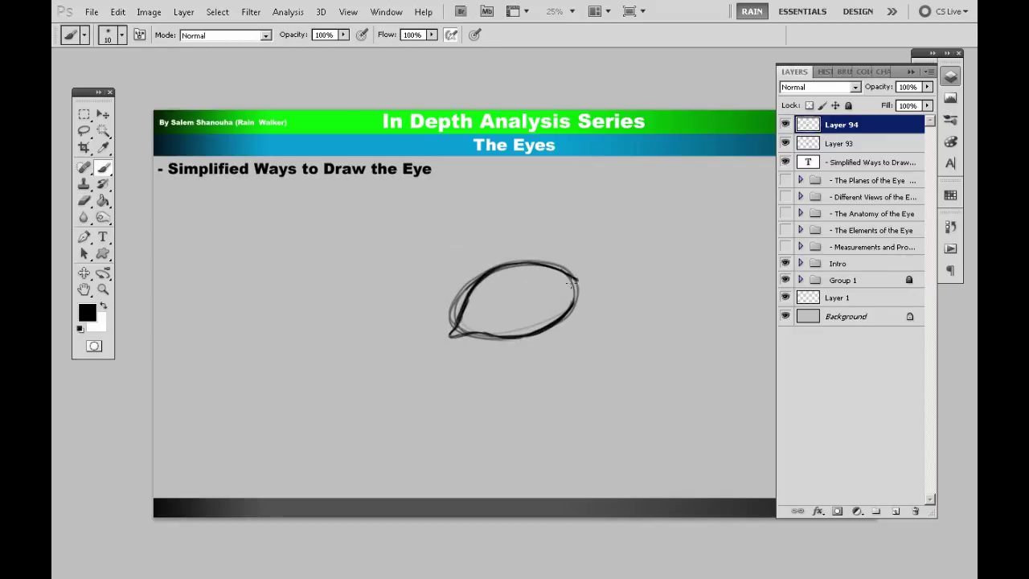
# Rotate the eye outline slightly with Free Transform and thicken the upper lid line with extra strokes.
pyautogui.hotkey('ctrl', 't')
pyautogui.moveTo(599, 309); pyautogui.dragTo(597, 316)
pyautogui.press('Return')
pyautogui.moveTo(561, 270); pyautogui.dragTo(481, 277)
pyautogui.press('e')
pyautogui.press('b')
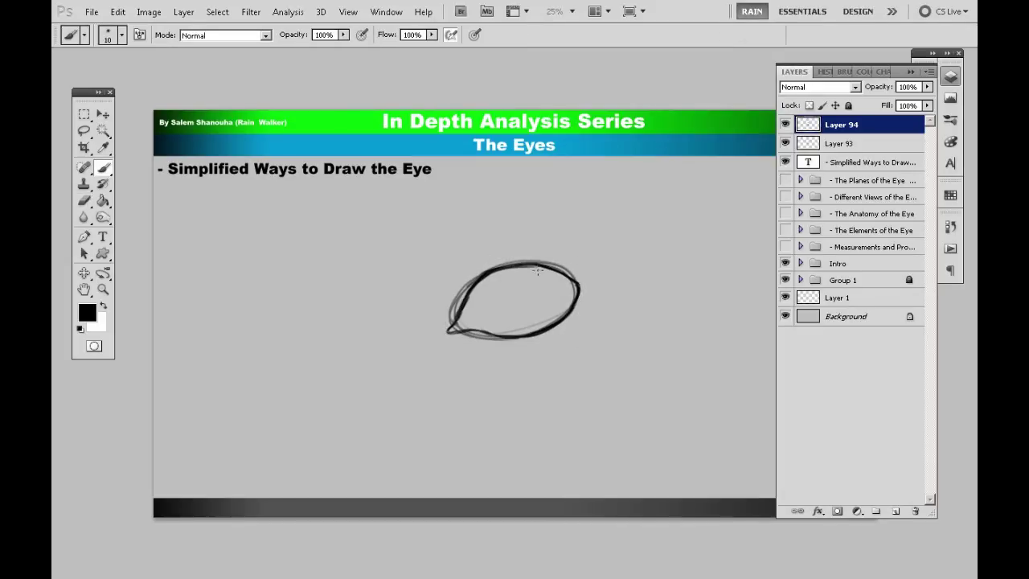
pyautogui.moveTo(543, 265); pyautogui.dragTo(490, 274)
pyautogui.moveTo(487, 273); pyautogui.dragTo(470, 291)
# Reduce the eye outline's height to about 93% with Free Transform.
pyautogui.hotkey('ctrl', 't')
pyautogui.moveTo(513, 262); pyautogui.dragTo(512, 266)
pyautogui.moveTo(512, 341); pyautogui.dragTo(513, 338)
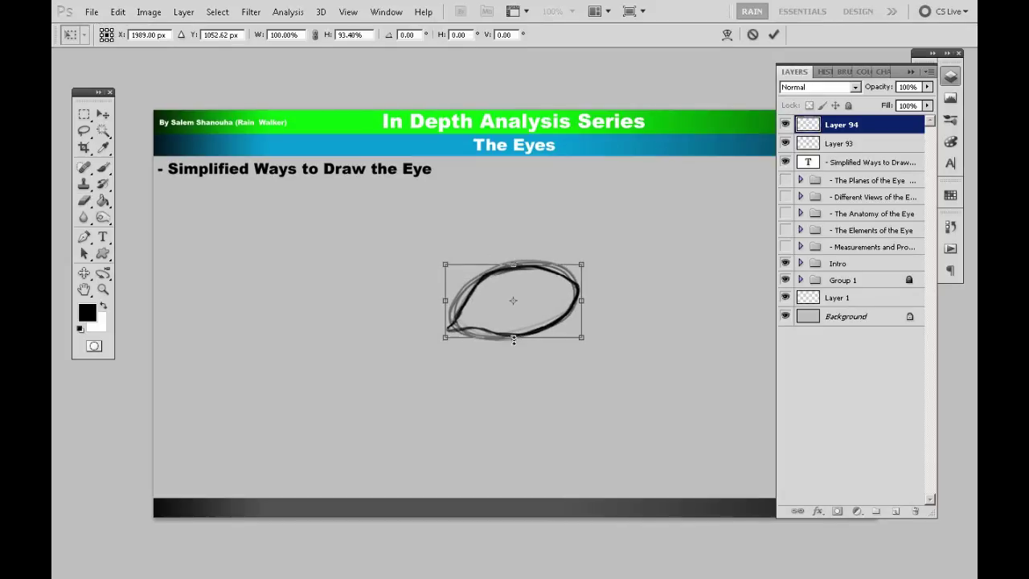
pyautogui.press('Return')
# Hide the oval sketch on Layer 93, duplicate Layer 94 and hide the original.
pyautogui.click(786, 145)
pyautogui.rightClick(856, 126)
pyautogui.click(910, 178)
pyautogui.press('Return')
pyautogui.click(785, 143)
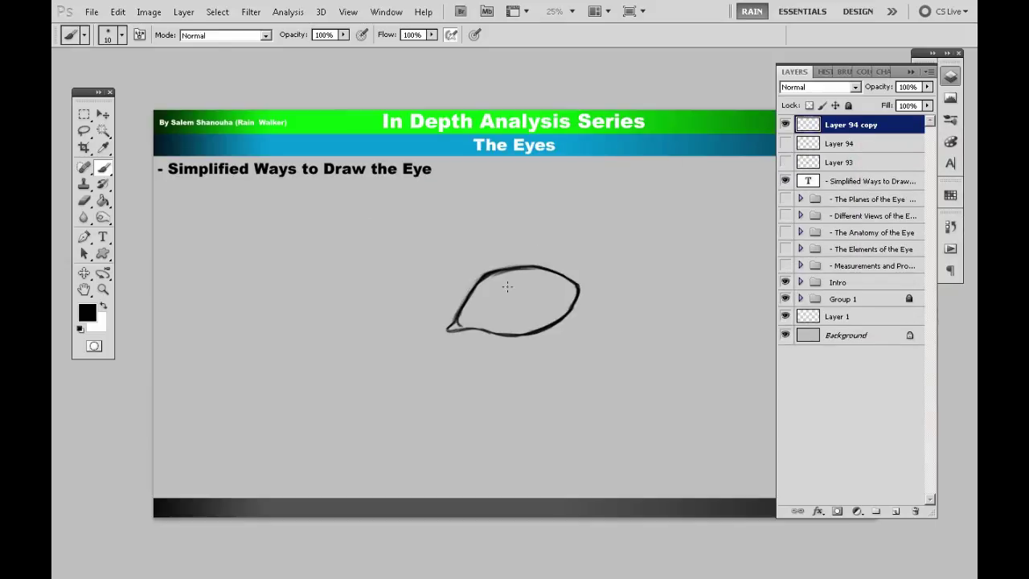
# Draw the inner rim line of the eyelids inside the outline, duplicate Layer 94 copy and hide the original.
pyautogui.moveTo(462, 317)
pyautogui.mouseDown()
pyautogui.moveTo(503, 278)
pyautogui.moveTo(562, 282)
pyautogui.moveTo(570, 297)
pyautogui.moveTo(552, 315)
pyautogui.moveTo(486, 326)
pyautogui.mouseUp()
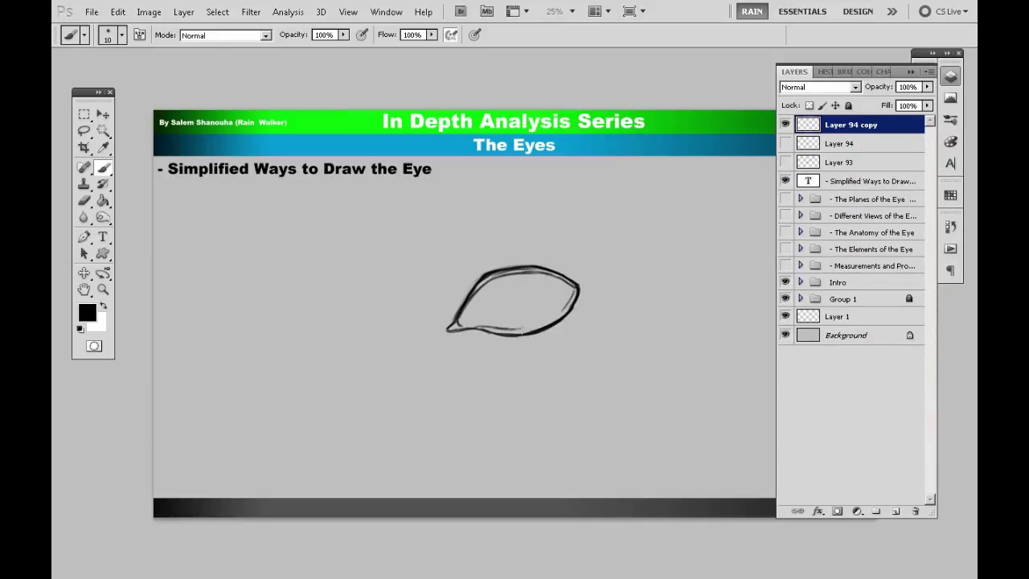
pyautogui.rightClick(862, 124)
pyautogui.click(890, 175)
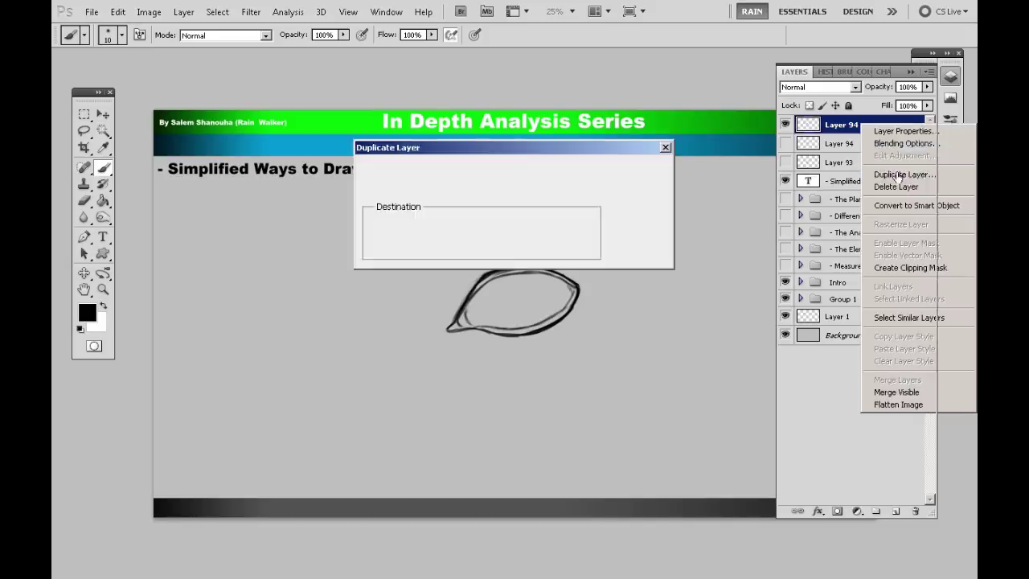
pyautogui.press('Return')
pyautogui.click(785, 143)
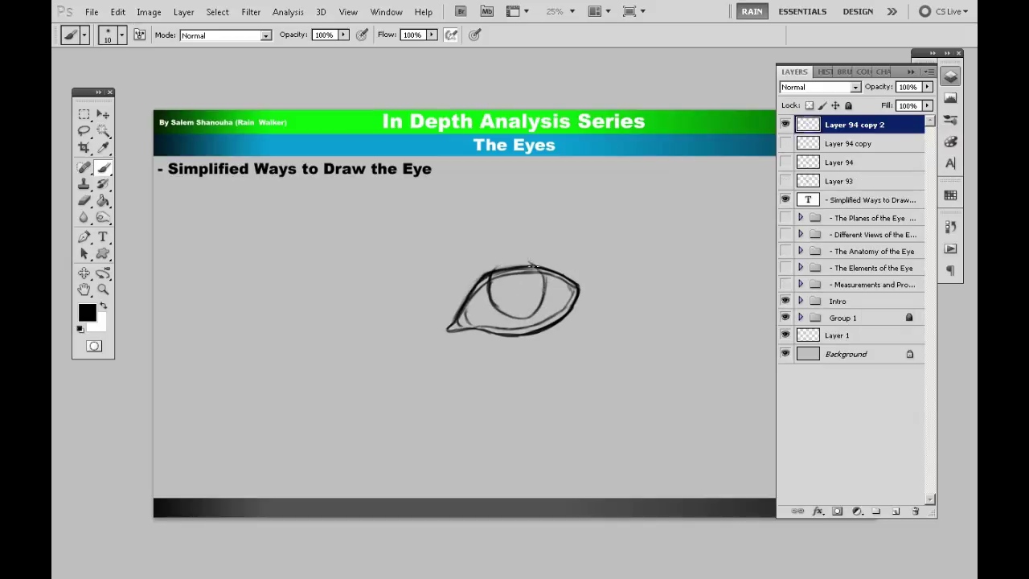
# Draw the iris and a solid black pupil, duplicate Layer 94 copy 2 and hide the original.
pyautogui.moveTo(532, 260)
pyautogui.mouseDown()
pyautogui.moveTo(523, 318)
pyautogui.moveTo(520, 280)
pyautogui.moveTo(550, 257)
pyautogui.moveTo(486, 279)
pyautogui.moveTo(519, 285)
pyautogui.mouseUp()
pyautogui.rightClick(859, 126)
pyautogui.click(888, 176)
pyautogui.press('Return')
pyautogui.click(786, 144)
# Thicken the upper lid line with the brush and clean up its inner edge near the tear duct with the eraser.
pyautogui.press('e')
pyautogui.press('b')
pyautogui.press('e')
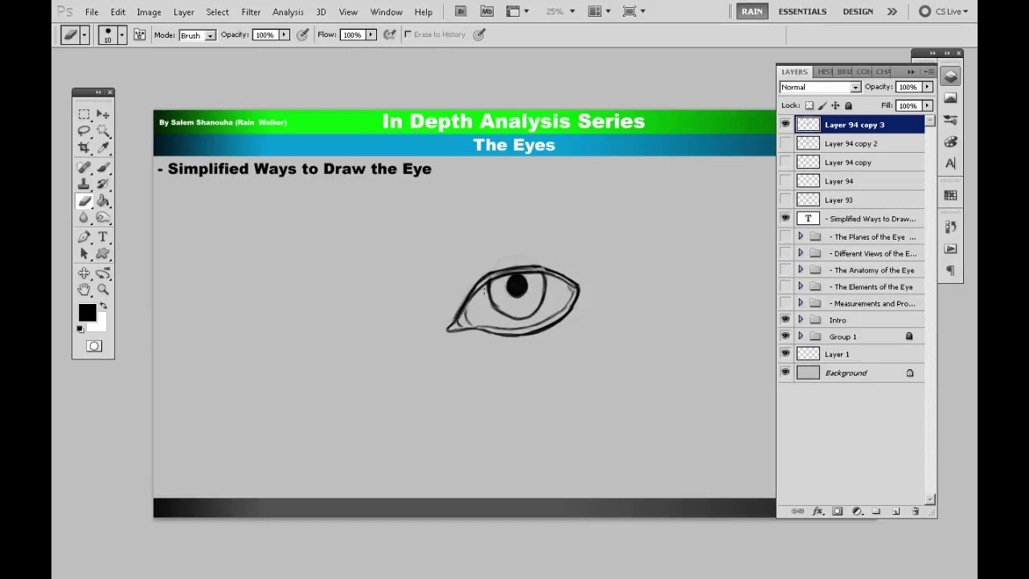
pyautogui.press('b')
pyautogui.moveTo(459, 313)
pyautogui.mouseDown()
pyautogui.moveTo(534, 266)
pyautogui.moveTo(553, 271)
pyautogui.moveTo(568, 310)
pyautogui.mouseUp()
pyautogui.press('e')
pyautogui.moveTo(476, 291); pyautogui.dragTo(463, 315)
# Shade the iris with an enlarged 30 px black brush and duplicate the layer.
pyautogui.press('b')
pyautogui.press(']')
pyautogui.press(']')
pyautogui.press(']')
pyautogui.press(']')
pyautogui.press(']')
pyautogui.press(']')
pyautogui.press(']')
pyautogui.press(']')
pyautogui.press(']')
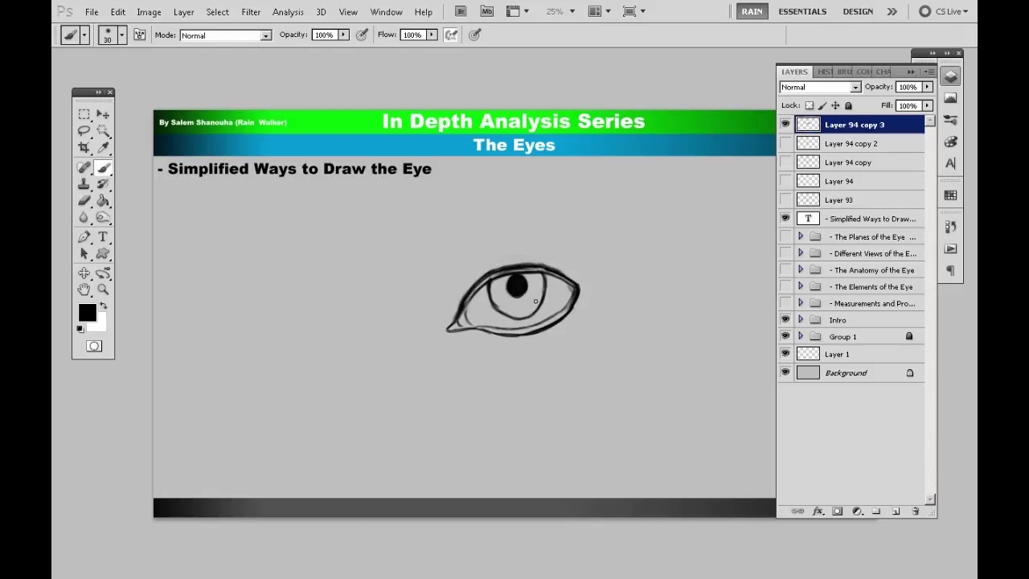
pyautogui.moveTo(499, 281)
pyautogui.mouseDown()
pyautogui.moveTo(532, 279)
pyautogui.moveTo(525, 296)
pyautogui.moveTo(489, 294)
pyautogui.moveTo(541, 279)
pyautogui.moveTo(498, 303)
pyautogui.moveTo(520, 316)
pyautogui.moveTo(541, 295)
pyautogui.moveTo(529, 309)
pyautogui.moveTo(499, 306)
pyautogui.mouseUp()
pyautogui.hotkey('ctrl', 'j')
# Refine the iris shading in sampled grays with a smaller brush, add a white highlight beside the pupil, and duplicate the layer.
pyautogui.press('[')
pyautogui.press('[')
pyautogui.press('[')
pyautogui.press('[')
pyautogui.press('[')
pyautogui.press('[')
pyautogui.press('[')
pyautogui.press('[')
pyautogui.press('[')
pyautogui.keyDown('alt'); pyautogui.keyDown('shift'); pyautogui.rightClick(514, 309); pyautogui.keyUp('shift'); pyautogui.keyUp('alt')
pyautogui.press('x')
pyautogui.keyDown('alt'); pyautogui.click(496, 299); pyautogui.keyUp('alt')
pyautogui.press('d')
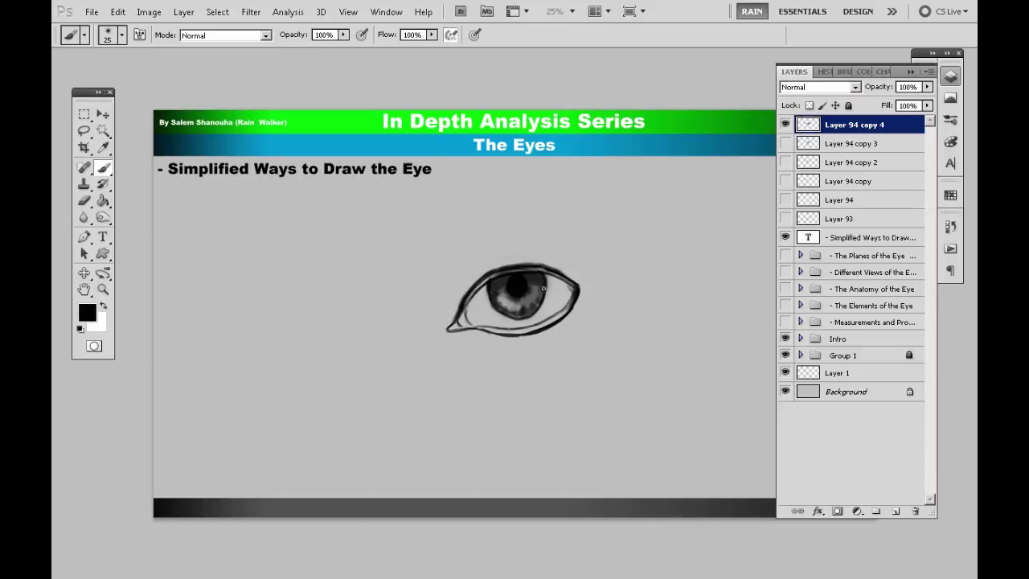
pyautogui.press('x')
pyautogui.hotkey('ctrl', 'j')
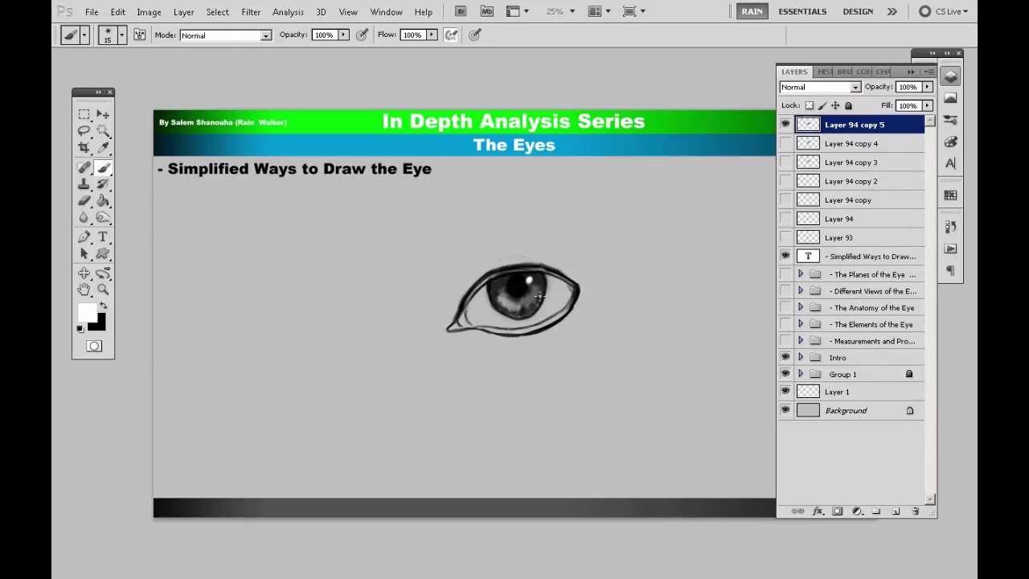
# Warp the eye drawing slightly to adjust the iris position inside the lids.
pyautogui.hotkey('ctrl', 't')
pyautogui.rightClick(540, 294)
pyautogui.click(573, 363)
pyautogui.moveTo(487, 283); pyautogui.dragTo(452, 314)
pyautogui.press('Return')
pyautogui.press('e')
pyautogui.press('b')
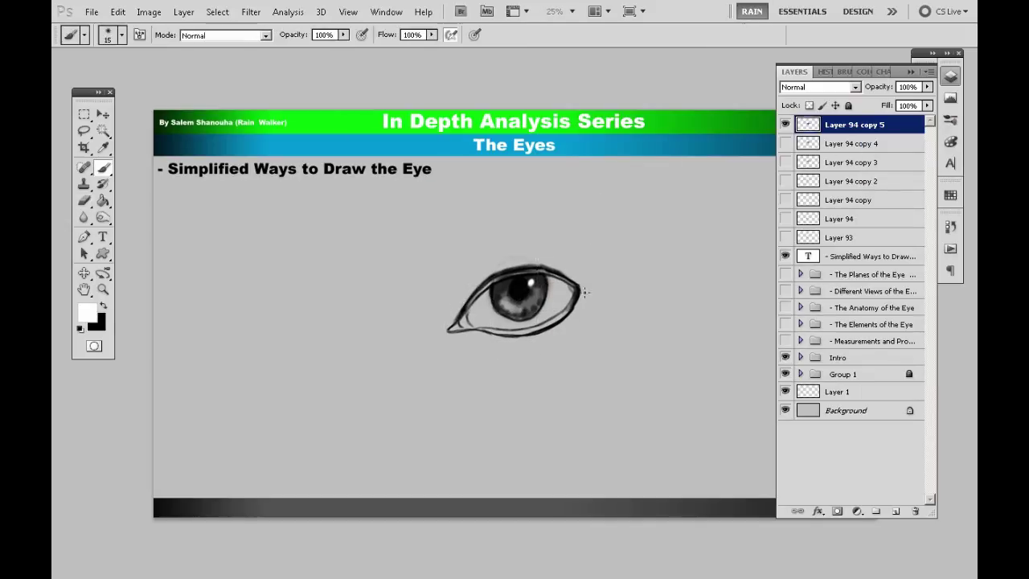
# Draw black eyelashes along the upper and lower lids with a 10 px brush.
pyautogui.press('x')
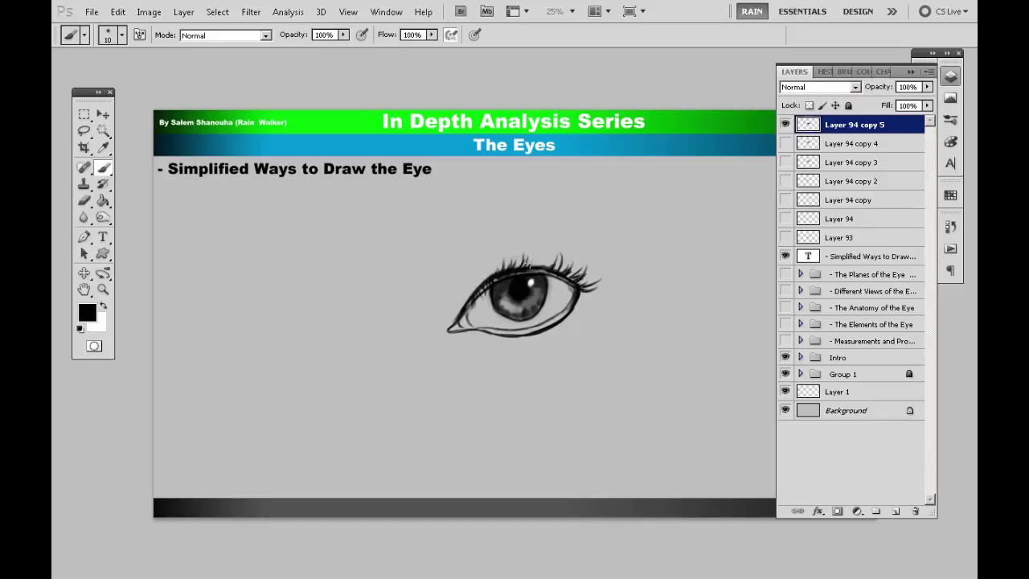
pyautogui.moveTo(536, 271)
pyautogui.mouseDown()
pyautogui.moveTo(598, 285)
pyautogui.moveTo(534, 335)
pyautogui.moveTo(568, 328)
pyautogui.mouseUp()
pyautogui.press('e')
pyautogui.press('b')
pyautogui.moveTo(495, 333); pyautogui.dragTo(490, 339)
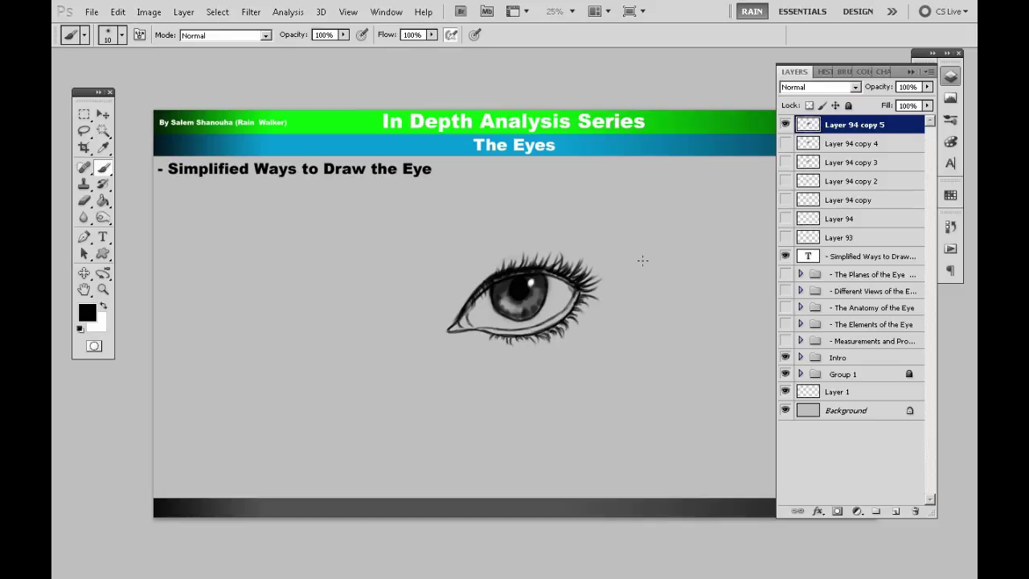
# Duplicate Layer 94 copy 5 and hide the original.
pyautogui.rightClick(868, 125)
pyautogui.click(893, 165)
pyautogui.press('Return')
pyautogui.click(785, 143)
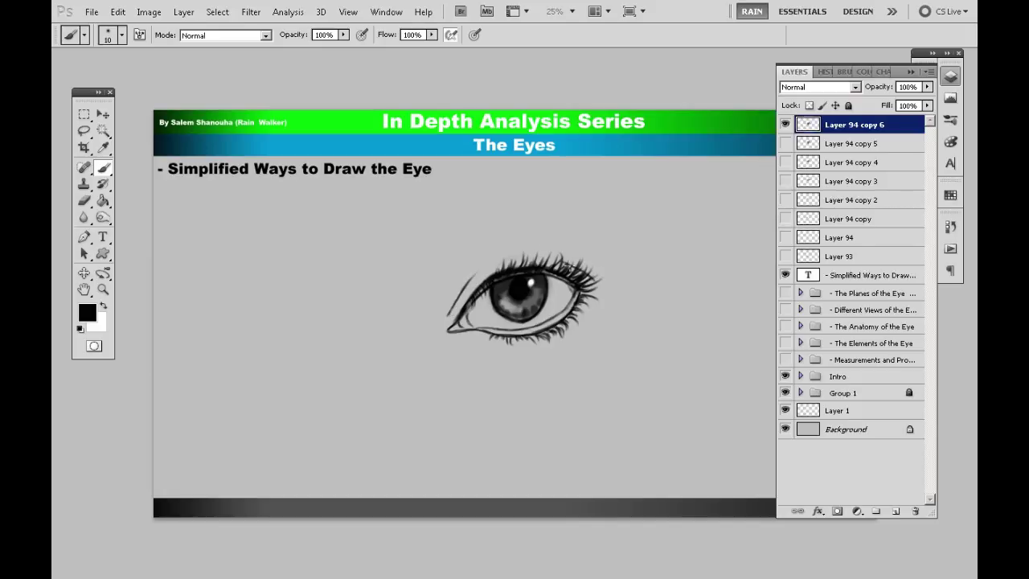
# Draw the upper eyelid crease with several strokes running from the inner corner over the lashes.
pyautogui.moveTo(492, 262); pyautogui.dragTo(545, 254)
pyautogui.moveTo(464, 285)
pyautogui.mouseDown()
pyautogui.moveTo(545, 256)
pyautogui.moveTo(508, 262)
pyautogui.mouseUp()
pyautogui.moveTo(455, 300); pyautogui.dragTo(492, 266)
pyautogui.moveTo(453, 313)
pyautogui.mouseDown()
pyautogui.moveTo(557, 262)
pyautogui.moveTo(588, 277)
pyautogui.mouseUp()
pyautogui.moveTo(462, 323)
pyautogui.mouseDown()
pyautogui.moveTo(488, 290)
pyautogui.moveTo(574, 289)
pyautogui.mouseUp()
# Shade the fold under the lower lashes from the inner side around to the outer corner.
pyautogui.moveTo(476, 346); pyautogui.dragTo(544, 352)
pyautogui.moveTo(579, 315)
pyautogui.mouseDown()
pyautogui.moveTo(564, 338)
pyautogui.moveTo(516, 350)
pyautogui.mouseUp()
pyautogui.press('e')
pyautogui.press('b')
pyautogui.moveTo(578, 327)
pyautogui.mouseDown()
pyautogui.moveTo(515, 357)
pyautogui.moveTo(540, 349)
pyautogui.mouseUp()
pyautogui.press('e')
pyautogui.press('b')
# Sample a gray from the drawing, enlarge the brush to 90 px and shade the eye socket above the upper crease.
pyautogui.keyDown('alt'); pyautogui.click(498, 349); pyautogui.keyUp('alt')
pyautogui.press('t')
pyautogui.press('b')
pyautogui.press(']')
pyautogui.press(']')
pyautogui.press(']')
pyautogui.press(']')
pyautogui.press(']')
pyautogui.press(']')
pyautogui.press(']')
pyautogui.press('e')
pyautogui.press('b')
pyautogui.press(']')
pyautogui.press(']')
pyautogui.press(']')
pyautogui.press(']')
pyautogui.moveTo(461, 286)
pyautogui.mouseDown()
pyautogui.moveTo(442, 309)
pyautogui.moveTo(438, 266)
pyautogui.moveTo(561, 250)
pyautogui.mouseUp()
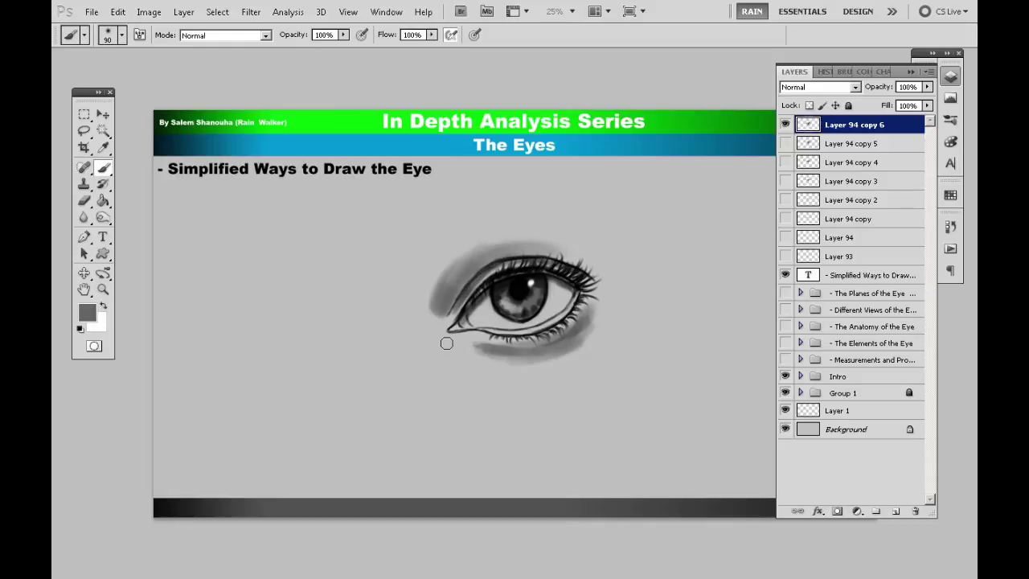
# Shade around the inner corner of the eye in gray and paint a white highlight just below it.
pyautogui.moveTo(438, 318); pyautogui.dragTo(456, 344)
pyautogui.press('x')
pyautogui.press('[')
pyautogui.press('[')
pyautogui.press('[')
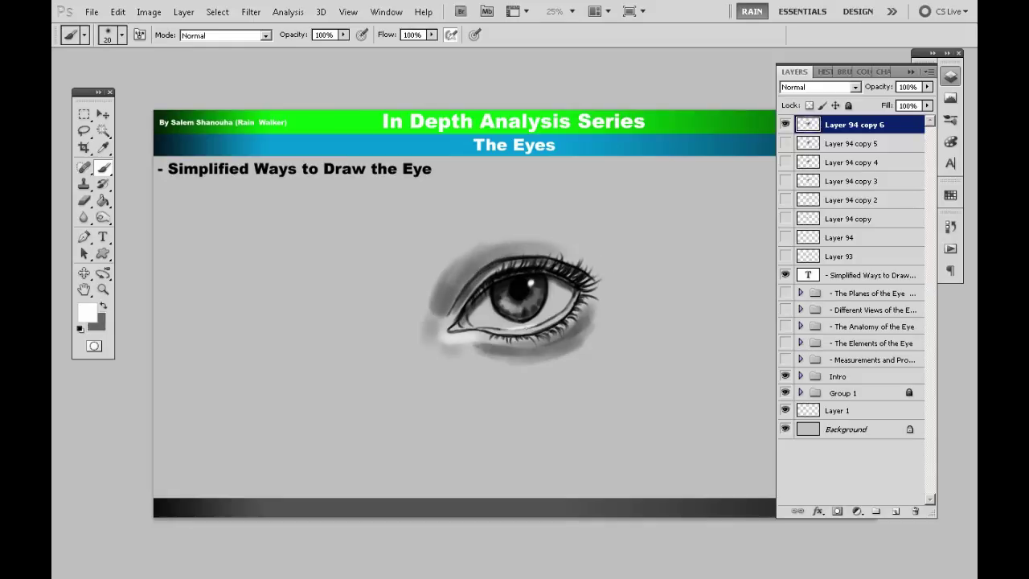
# Shade along the lower lid rim in gray with a 15 px brush.
pyautogui.press('x')
pyautogui.press('[')
pyautogui.moveTo(566, 309); pyautogui.dragTo(505, 330)
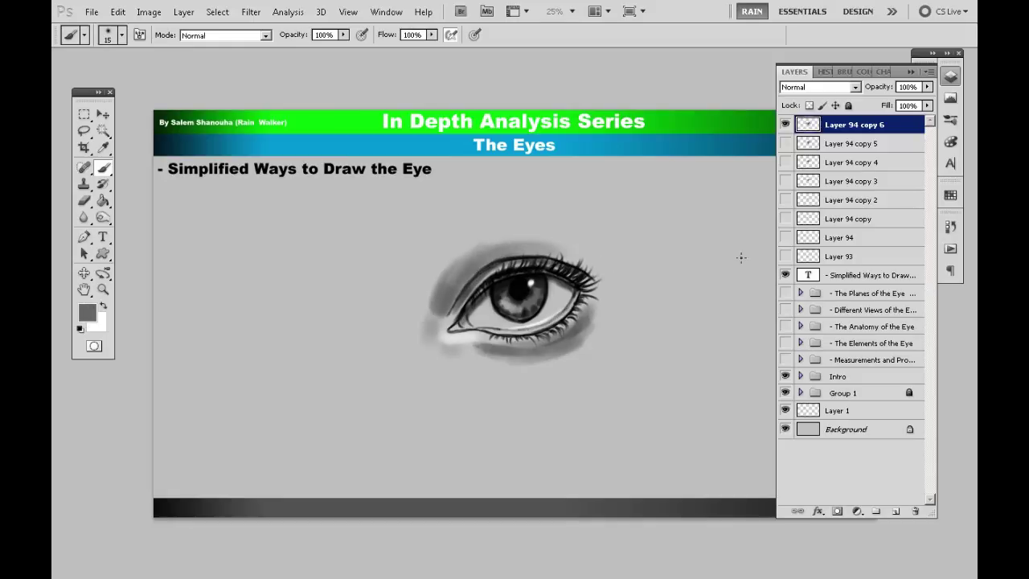
# Duplicate Layer 94 copy 6 and hide the original.
pyautogui.rightClick(882, 127)
pyautogui.click(908, 160)
pyautogui.press('Return')
pyautogui.click(785, 143)
# Draw the first hairs at the inner end of the eyebrow with a hard 10 px black brush.
pyautogui.press('d')
pyautogui.rightClick(505, 232)
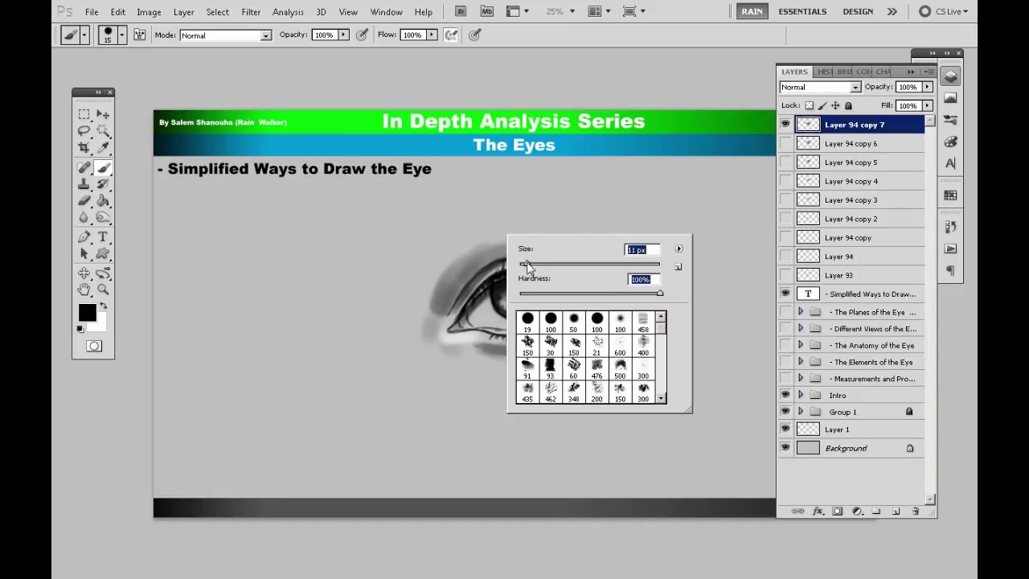
pyautogui.moveTo(526, 267); pyautogui.dragTo(522, 267)
pyautogui.press('Return')
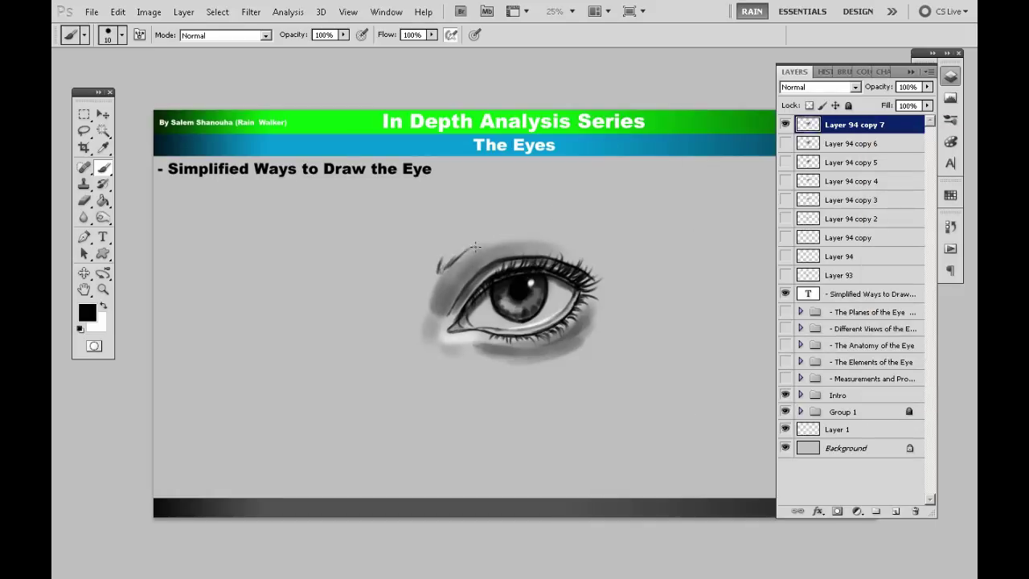
pyautogui.moveTo(434, 276); pyautogui.dragTo(426, 270)
pyautogui.moveTo(437, 270); pyautogui.dragTo(455, 243)
pyautogui.moveTo(447, 262); pyautogui.dragTo(465, 246)
# Erase the stray part of the brow line and sketch the eyebrow's lower edge and arch in black.
pyautogui.press('e')
pyautogui.moveTo(534, 238)
pyautogui.mouseDown()
pyautogui.moveTo(581, 233)
pyautogui.moveTo(523, 217)
pyautogui.mouseUp()
pyautogui.press('b')
pyautogui.moveTo(538, 221); pyautogui.dragTo(565, 223)
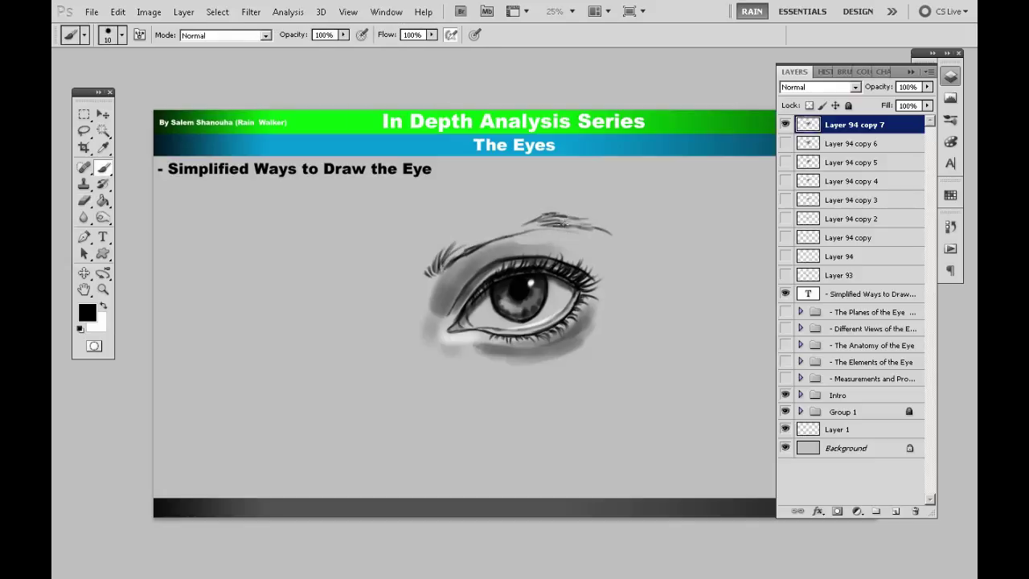
# Fill the eyebrow with black hair strokes from the inner end to the tail, varying the brush size.
pyautogui.moveTo(431, 265)
pyautogui.mouseDown()
pyautogui.moveTo(456, 239)
pyautogui.moveTo(544, 215)
pyautogui.mouseUp()
pyautogui.moveTo(505, 232)
pyautogui.mouseDown()
pyautogui.moveTo(550, 218)
pyautogui.moveTo(542, 224)
pyautogui.mouseUp()
pyautogui.press(']')
pyautogui.press(']')
pyautogui.moveTo(434, 270); pyautogui.dragTo(494, 237)
pyautogui.moveTo(450, 258)
pyautogui.mouseDown()
pyautogui.moveTo(546, 226)
pyautogui.moveTo(607, 233)
pyautogui.mouseUp()
pyautogui.press('[')
pyautogui.press('[')
pyautogui.press('[')
pyautogui.moveTo(496, 230)
pyautogui.mouseDown()
pyautogui.moveTo(568, 219)
pyautogui.moveTo(549, 210)
pyautogui.mouseUp()
pyautogui.moveTo(516, 225); pyautogui.dragTo(550, 214)
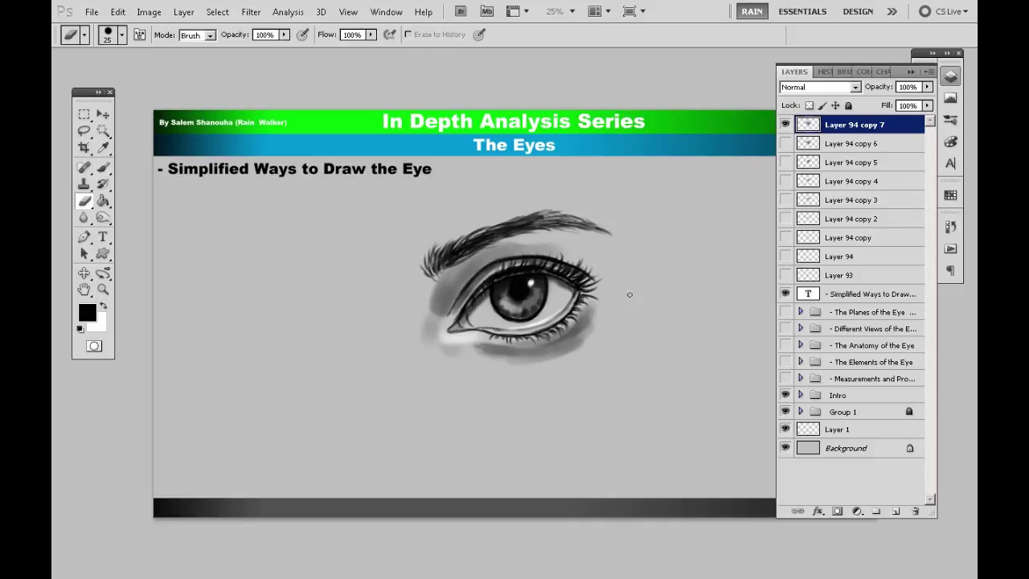
# Shade the area between the upper lid and the eyebrow with gray sampled from the drawing, using a larger brush.
pyautogui.press(']')
pyautogui.press(']')
pyautogui.press(']')
pyautogui.press(']')
pyautogui.press(']')
pyautogui.press(']')
pyautogui.press(']')
pyautogui.keyDown('alt'); pyautogui.click(483, 257); pyautogui.keyUp('alt')
pyautogui.moveTo(503, 243)
pyautogui.mouseDown()
pyautogui.moveTo(592, 250)
pyautogui.moveTo(604, 239)
pyautogui.mouseUp()
pyautogui.keyDown('alt'); pyautogui.click(462, 337); pyautogui.keyUp('alt')
# Shade around the outer corner and beneath the lower lid with sampled grays and a 30 px brush.
pyautogui.keyDown('alt'); pyautogui.click(562, 249); pyautogui.keyUp('alt')
pyautogui.moveTo(532, 243)
pyautogui.mouseDown()
pyautogui.moveTo(585, 251)
pyautogui.moveTo(600, 302)
pyautogui.moveTo(614, 305)
pyautogui.mouseUp()
pyautogui.keyDown('alt'); pyautogui.click(581, 322); pyautogui.keyUp('alt')
pyautogui.keyDown('alt'); pyautogui.click(608, 299); pyautogui.keyUp('alt')
pyautogui.press('e')
pyautogui.press('b')
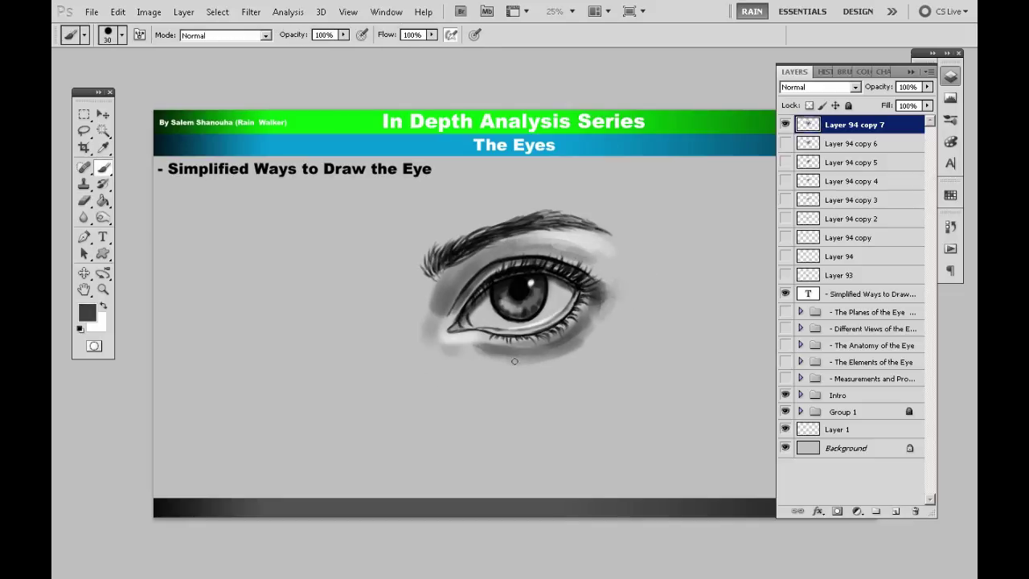
pyautogui.moveTo(515, 361); pyautogui.dragTo(586, 345)
# Paint small white highlights at the inner corner with a 9 px brush and brighten the white of the eye.
pyautogui.press('[')
pyautogui.press('[')
pyautogui.press('[')
pyautogui.press('x')
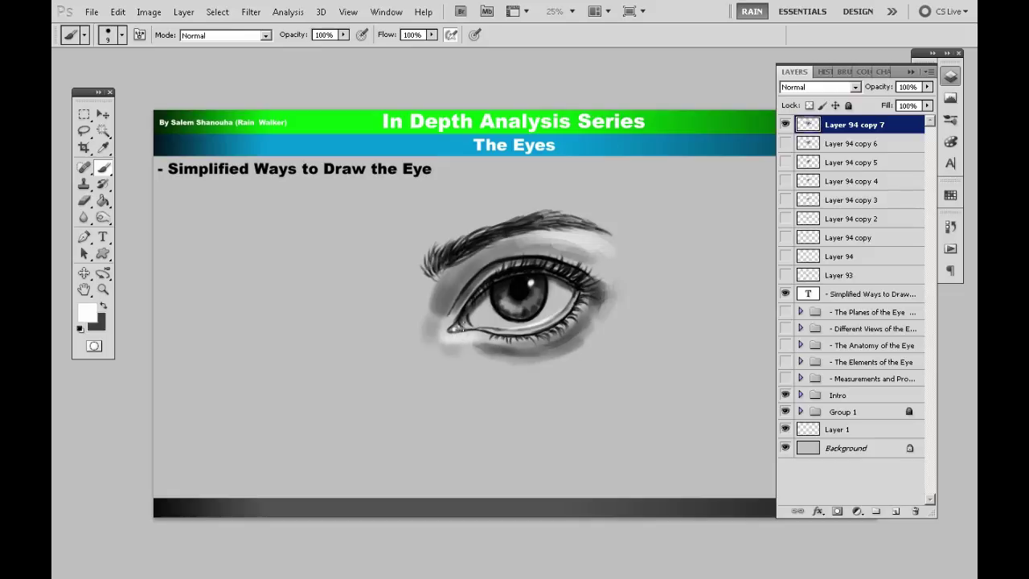
pyautogui.press(']')
pyautogui.press(']')
pyautogui.press(']')
pyautogui.press(']')
pyautogui.press(']')
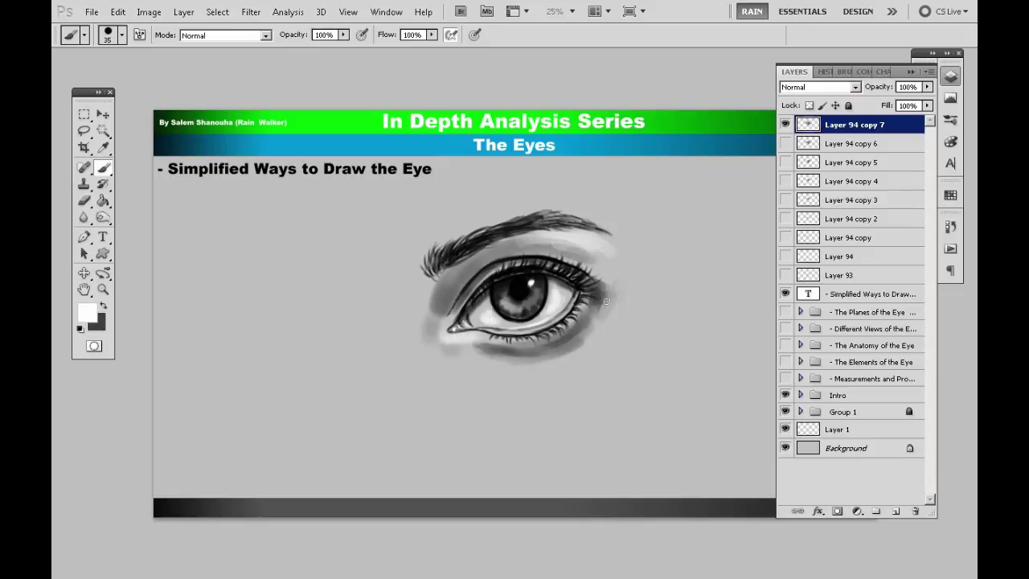
# Show all the hidden eye layers, scale the eye stages down together and move them to the lower part of the canvas.
pyautogui.moveTo(786, 143); pyautogui.dragTo(786, 275)
pyautogui.press('v')
pyautogui.keyDown('shift'); pyautogui.click(844, 271); pyautogui.keyUp('shift')
pyautogui.moveTo(685, 312); pyautogui.dragTo(455, 420)
pyautogui.hotkey('ctrl', 't')
pyautogui.moveTo(397, 314); pyautogui.dragTo(330, 365)
pyautogui.moveTo(311, 426); pyautogui.dragTo(464, 429)
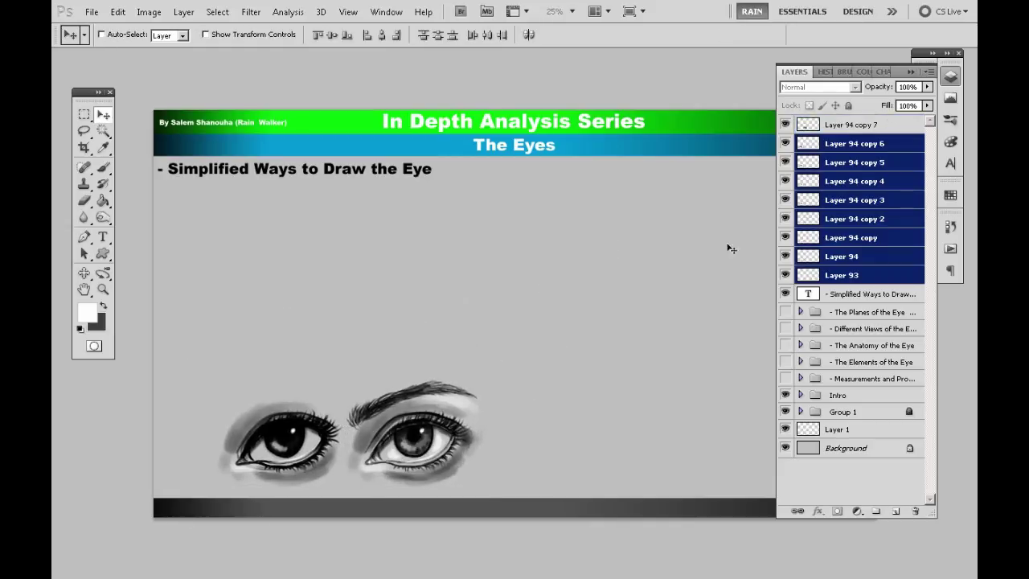
pyautogui.hotkey('ctrl', 't')
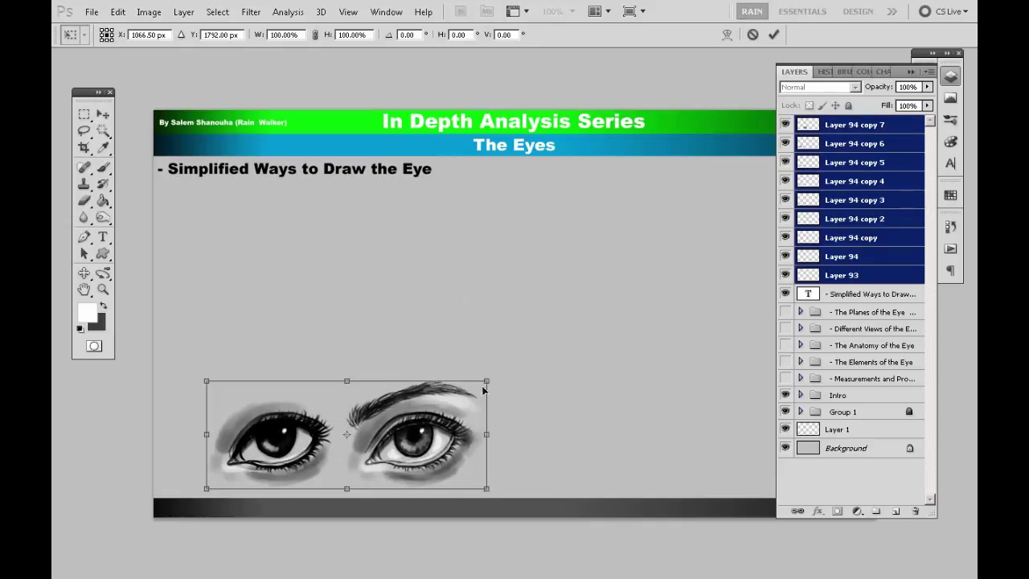
pyautogui.moveTo(463, 414); pyautogui.dragTo(491, 429)
pyautogui.press('Return')
# Spread the eye stages from Layer 93 to Layer 94 copy 7 into a grid with three eyes per row.
pyautogui.keyDown('ctrl'); pyautogui.click(852, 125); pyautogui.keyUp('ctrl')
pyautogui.keyDown('ctrl'); pyautogui.click(852, 144); pyautogui.keyUp('ctrl')
pyautogui.moveTo(714, 329); pyautogui.dragTo(603, 327)
pyautogui.keyDown('ctrl'); pyautogui.click(872, 163); pyautogui.keyUp('ctrl')
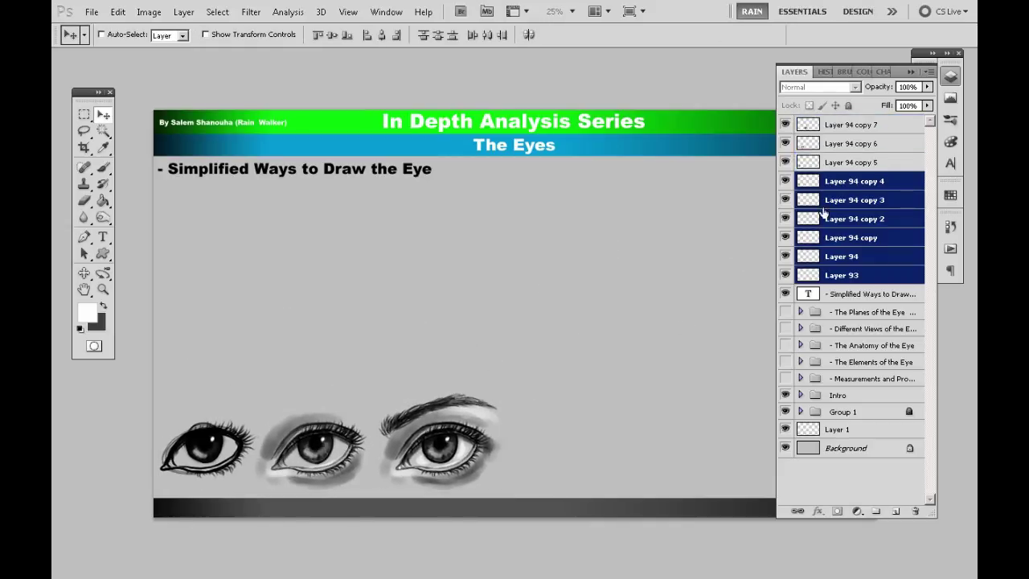
pyautogui.moveTo(716, 297); pyautogui.dragTo(716, 219)
pyautogui.keyDown('ctrl'); pyautogui.click(852, 181); pyautogui.keyUp('ctrl')
pyautogui.moveTo(627, 241); pyautogui.dragTo(746, 249)
pyautogui.keyDown('ctrl'); pyautogui.click(850, 200); pyautogui.keyUp('ctrl')
pyautogui.keyDown('ctrl'); pyautogui.click(849, 218); pyautogui.keyUp('ctrl')
pyautogui.moveTo(715, 321); pyautogui.dragTo(715, 248)
pyautogui.keyDown('ctrl'); pyautogui.click(850, 238); pyautogui.keyUp('ctrl')
pyautogui.moveTo(712, 289); pyautogui.dragTo(606, 290)
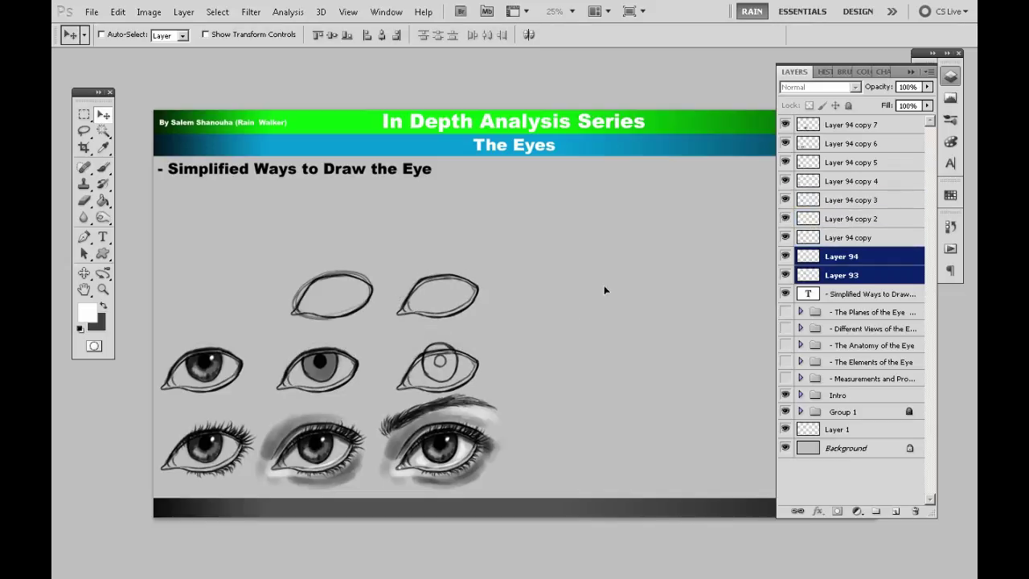
# Reposition the whole grid of eyes and adjust the row spacing so the three rows sit evenly apart.
pyautogui.keyDown('shift'); pyautogui.click(861, 128); pyautogui.keyUp('shift')
pyautogui.moveTo(686, 286); pyautogui.dragTo(736, 284)
pyautogui.keyDown('ctrl'); pyautogui.click(844, 275); pyautogui.keyUp('ctrl')
pyautogui.keyDown('ctrl'); pyautogui.click(844, 256); pyautogui.keyUp('ctrl')
pyautogui.keyDown('ctrl'); pyautogui.click(844, 239); pyautogui.keyUp('ctrl')
pyautogui.keyDown('ctrl'); pyautogui.click(842, 218); pyautogui.keyUp('ctrl')
pyautogui.keyDown('ctrl'); pyautogui.click(841, 200); pyautogui.keyUp('ctrl')
pyautogui.moveTo(747, 321); pyautogui.dragTo(692, 319)
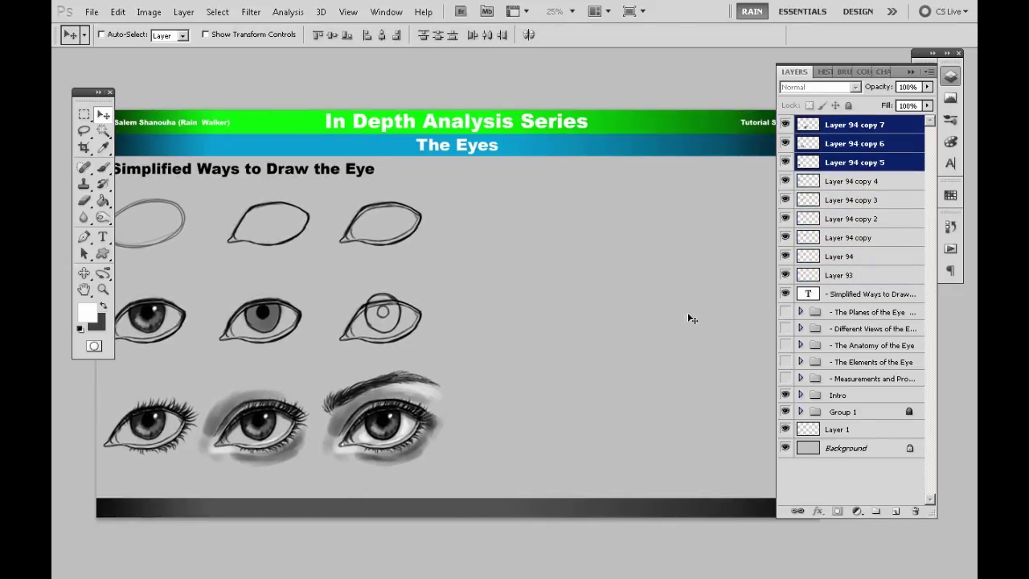
# Create a new layer with the earlier eyes hidden, and draw a large circle with a smaller circle inside, using an 8 px brush.
pyautogui.click(895, 511)
pyautogui.moveTo(741, 370); pyautogui.dragTo(696, 381)
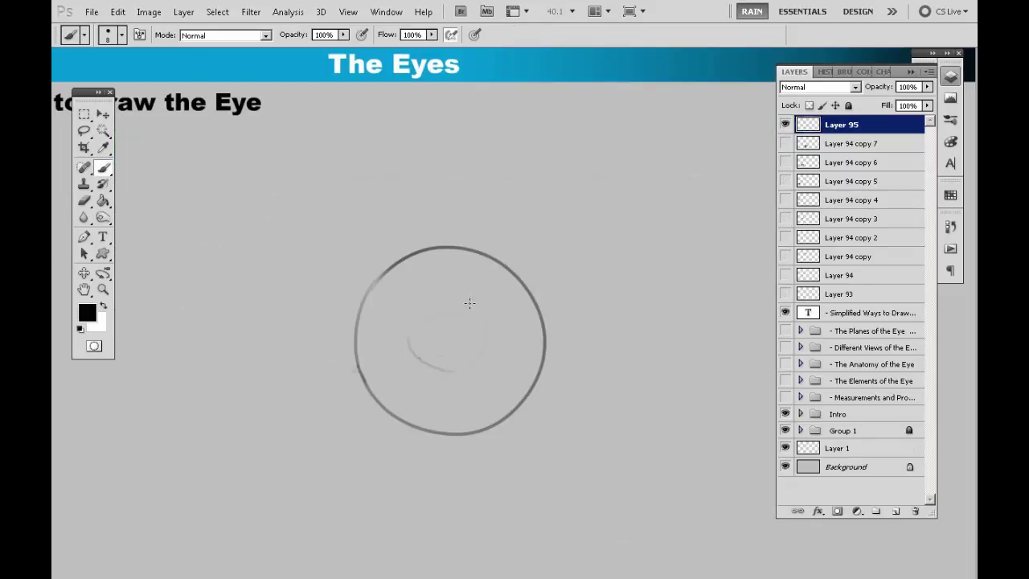
pyautogui.moveTo(426, 320)
pyautogui.mouseDown()
pyautogui.moveTo(471, 361)
pyautogui.moveTo(498, 338)
pyautogui.mouseUp()
# Lasso the inner circle and enlarge it to about 124% width and 133% height, centered in the large circle.
pyautogui.press('l')
pyautogui.hotkey('ctrl', 't')
pyautogui.moveTo(404, 391); pyautogui.dragTo(385, 411)
pyautogui.moveTo(500, 292); pyautogui.dragTo(509, 285)
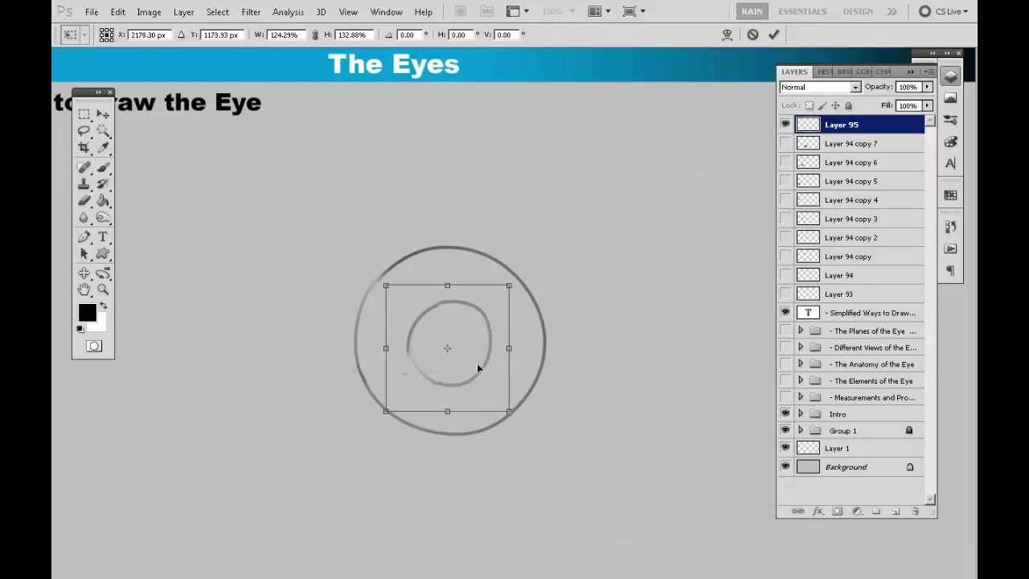
pyautogui.press('Return')
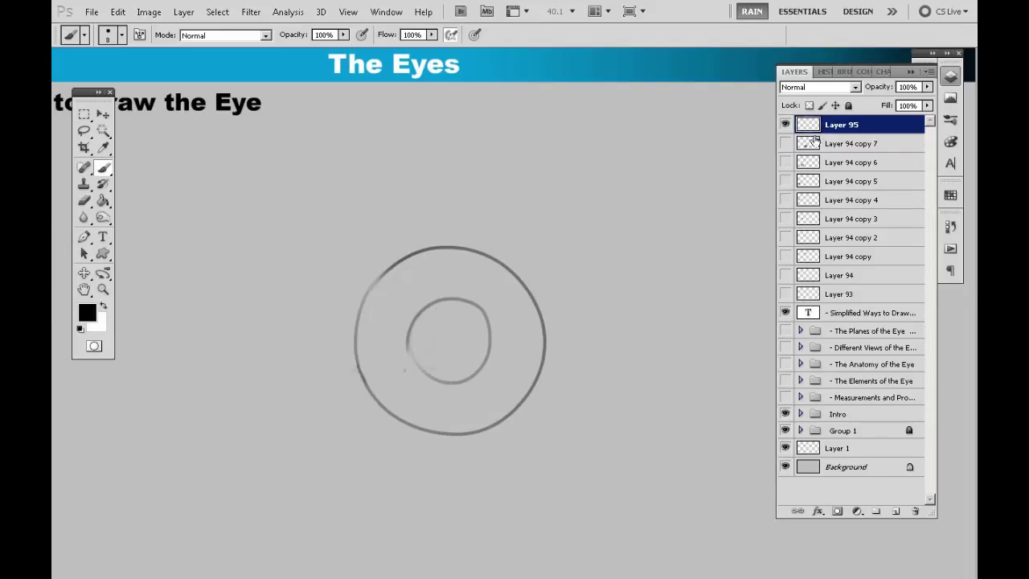
# Duplicate the circles onto a new layer and draw the eyelid outline across them, darkening the iris edges between the lids.
pyautogui.hotkey('ctrl', 'j')
pyautogui.hotkey('ctrl', 'z')
pyautogui.press('l')
pyautogui.hotkey('ctrl', 'shift', 'alt', 'n')
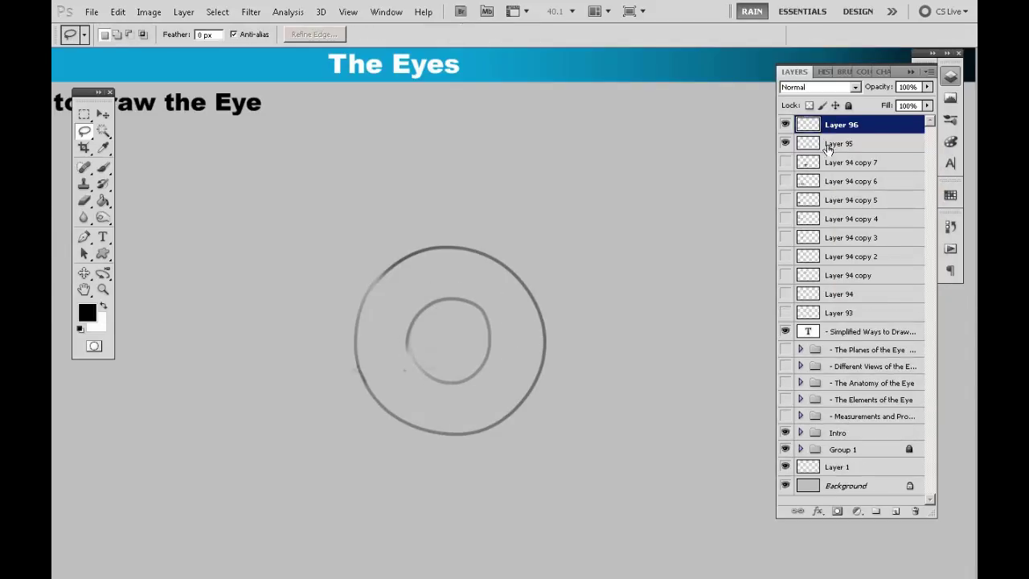
pyautogui.hotkey('ctrl', 'j')
pyautogui.press('b')
pyautogui.moveTo(470, 316)
pyautogui.mouseDown()
pyautogui.moveTo(425, 322)
pyautogui.moveTo(362, 370)
pyautogui.moveTo(398, 386)
pyautogui.moveTo(488, 370)
pyautogui.moveTo(529, 338)
pyautogui.moveTo(546, 340)
pyautogui.mouseUp()
pyautogui.hotkey('ctrl', 'z')
pyautogui.moveTo(416, 328); pyautogui.dragTo(408, 364)
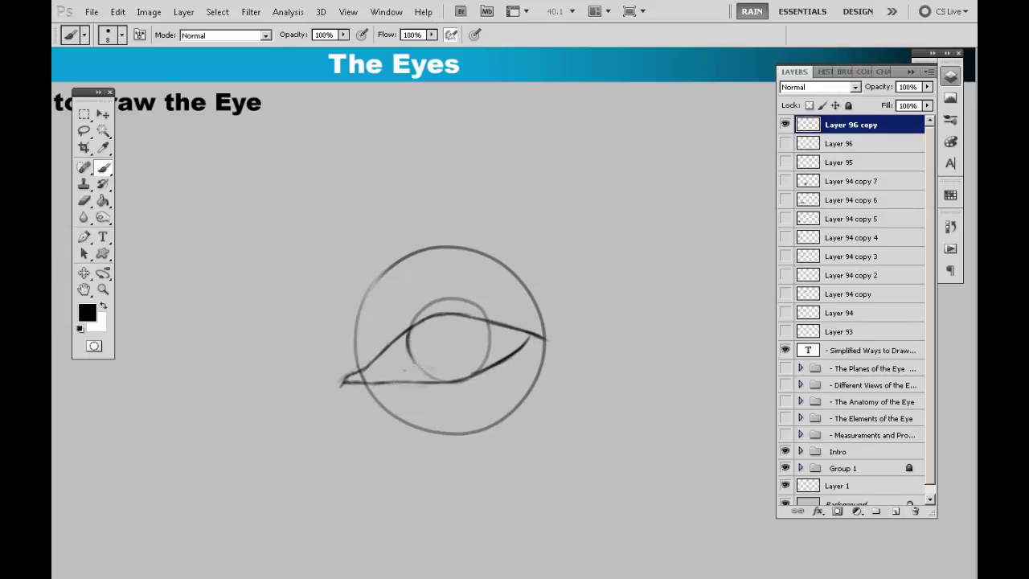
pyautogui.moveTo(483, 326); pyautogui.dragTo(483, 363)
# Duplicate Layer 96 copy and fade the construction circles outside the eyelid outline with a 60 px eraser.
pyautogui.hotkey('ctrl', 'j')
pyautogui.press('e')
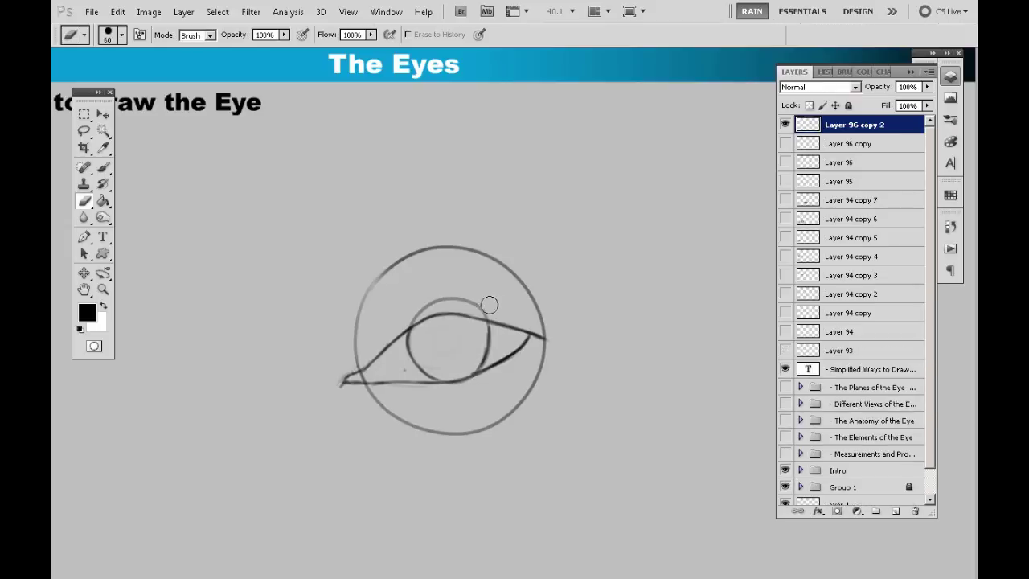
pyautogui.moveTo(489, 305); pyautogui.dragTo(419, 311)
pyautogui.moveTo(544, 354); pyautogui.dragTo(369, 393)
pyautogui.moveTo(357, 357); pyautogui.dragTo(544, 330)
# Draw the upper lid crease and a small pupil circle, and lasso the pupil to center it in the iris.
pyautogui.press('b')
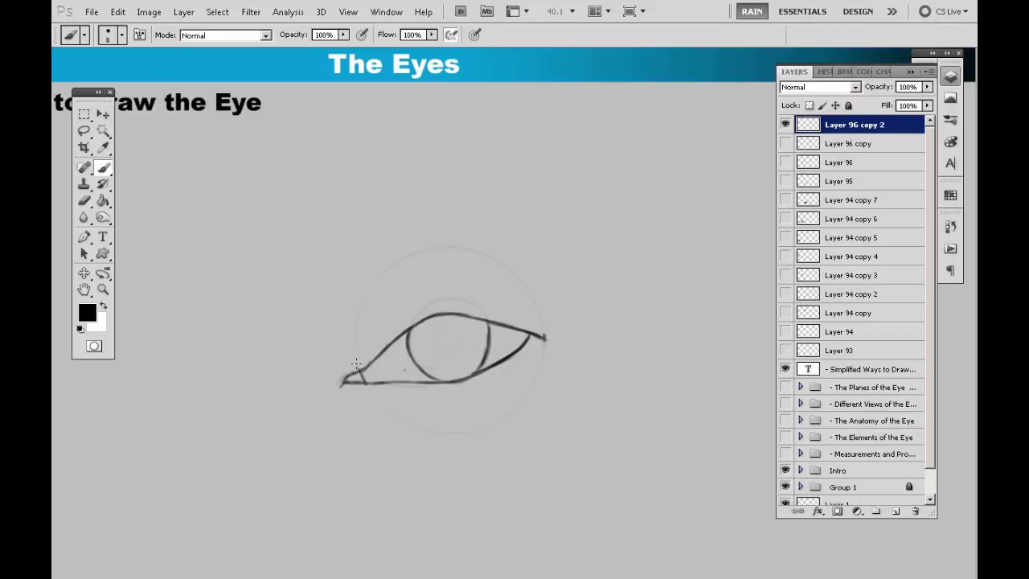
pyautogui.moveTo(416, 297); pyautogui.dragTo(348, 359)
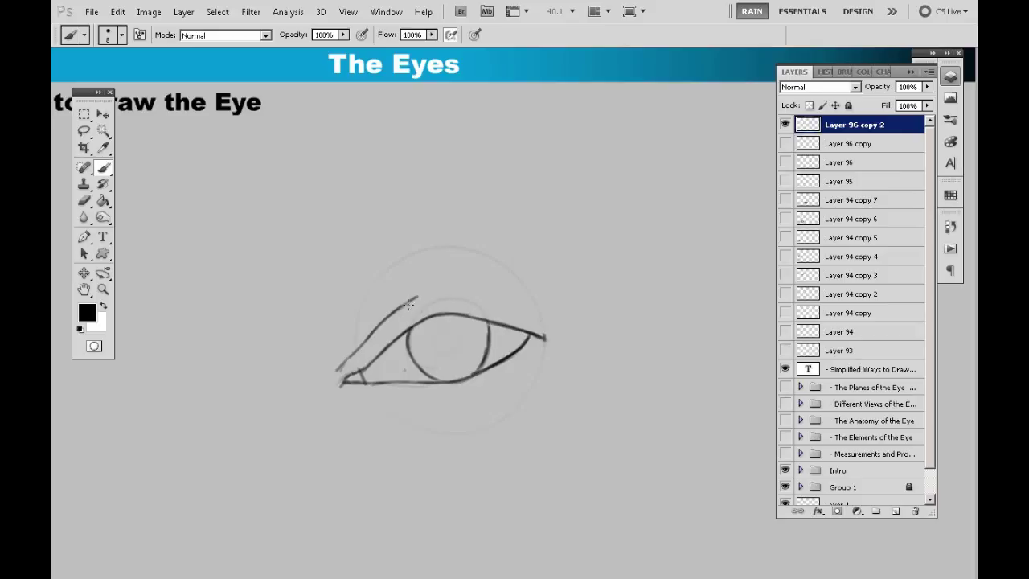
pyautogui.moveTo(409, 302)
pyautogui.mouseDown()
pyautogui.moveTo(490, 299)
pyautogui.moveTo(543, 328)
pyautogui.moveTo(445, 297)
pyautogui.moveTo(470, 356)
pyautogui.mouseUp()
pyautogui.rightClick(856, 124)
pyautogui.click(450, 341)
pyautogui.press('l')
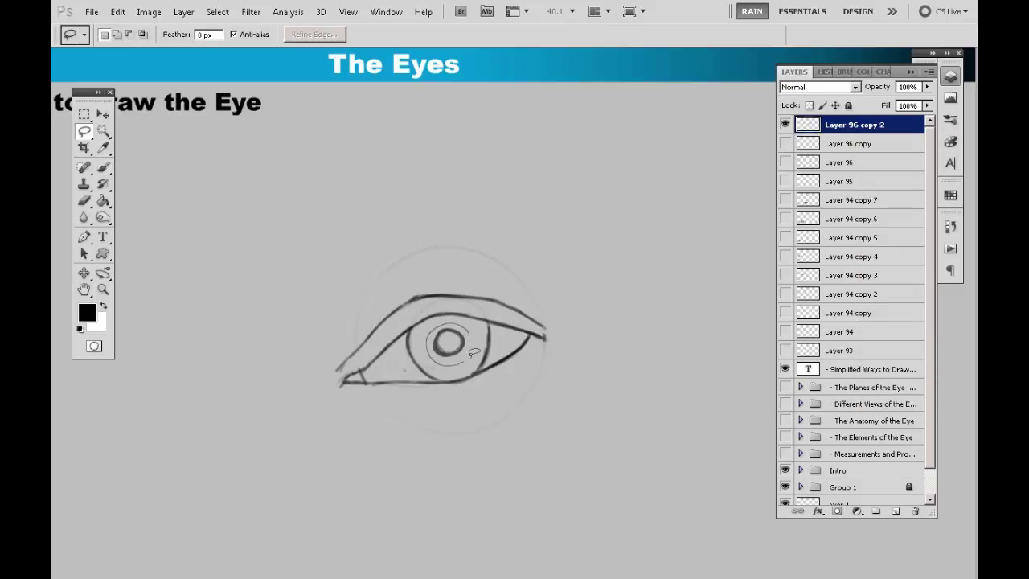
# Duplicate Layer 96 copy 2, draw the thickness of both lids and darken the upper lid line and crease.
pyautogui.rightClick(855, 125)
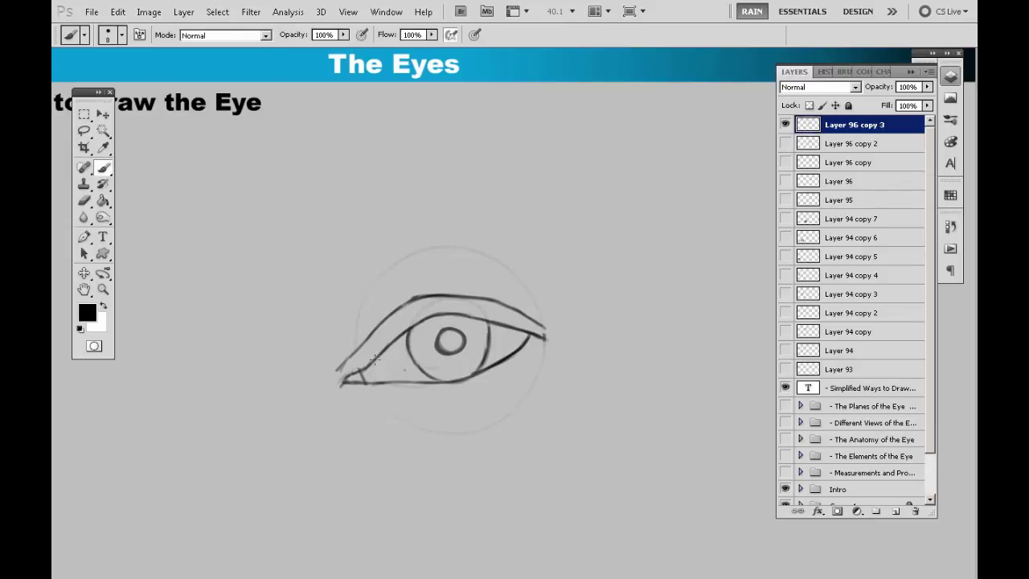
pyautogui.moveTo(374, 359)
pyautogui.mouseDown()
pyautogui.moveTo(403, 337)
pyautogui.moveTo(466, 320)
pyautogui.moveTo(531, 331)
pyautogui.moveTo(504, 370)
pyautogui.mouseUp()
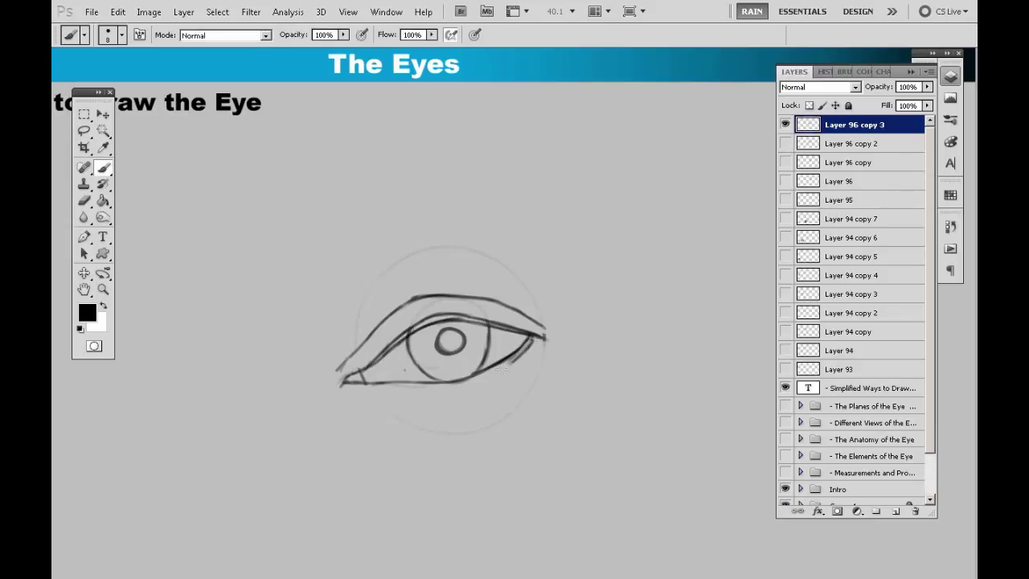
pyautogui.moveTo(396, 385)
pyautogui.mouseDown()
pyautogui.moveTo(478, 373)
pyautogui.moveTo(537, 339)
pyautogui.mouseUp()
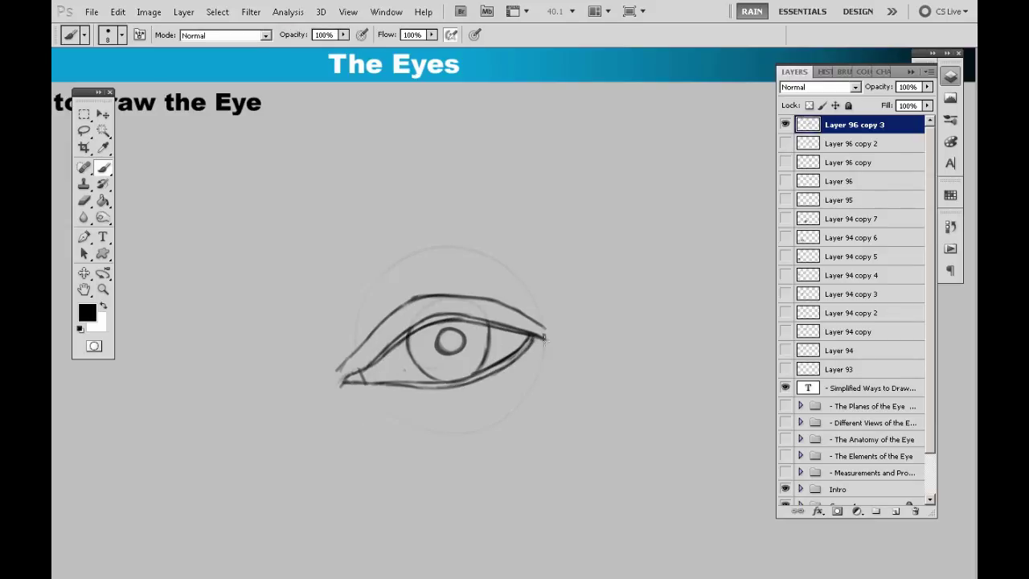
pyautogui.moveTo(343, 381)
pyautogui.mouseDown()
pyautogui.moveTo(458, 313)
pyautogui.moveTo(529, 330)
pyautogui.mouseUp()
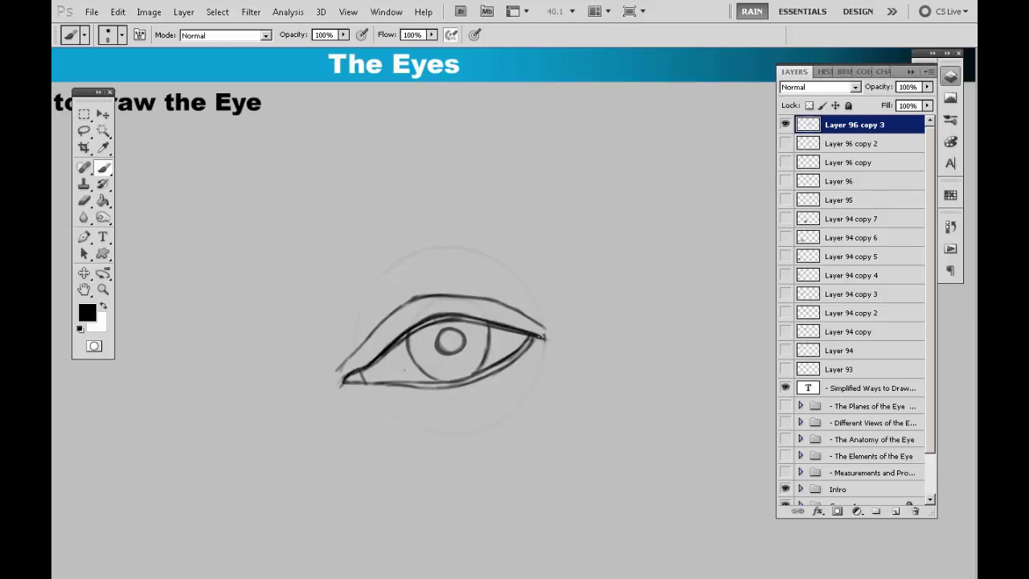
pyautogui.moveTo(353, 356)
pyautogui.mouseDown()
pyautogui.moveTo(418, 299)
pyautogui.moveTo(481, 295)
pyautogui.moveTo(548, 341)
pyautogui.moveTo(580, 337)
pyautogui.mouseUp()
# Duplicate Layer 96 copy 3, hide the original and draw the first lashes at the outer corner of the eye.
pyautogui.rightClick(842, 125)
pyautogui.click(947, 172)
pyautogui.press('Return')
pyautogui.click(785, 143)
pyautogui.moveTo(540, 337); pyautogui.dragTo(567, 334)
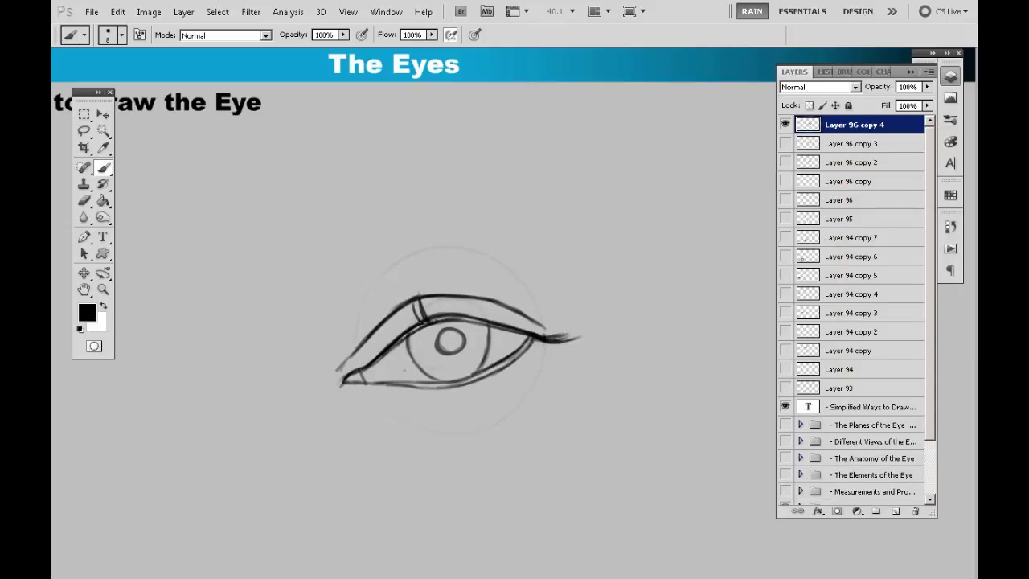
# Draw black lashes along the whole upper lid.
pyautogui.moveTo(417, 325); pyautogui.dragTo(401, 309)
pyautogui.moveTo(405, 333)
pyautogui.mouseDown()
pyautogui.moveTo(391, 321)
pyautogui.moveTo(434, 297)
pyautogui.mouseUp()
pyautogui.moveTo(446, 322)
pyautogui.mouseDown()
pyautogui.moveTo(444, 296)
pyautogui.moveTo(479, 298)
pyautogui.mouseUp()
pyautogui.moveTo(485, 325); pyautogui.dragTo(499, 299)
pyautogui.moveTo(498, 326); pyautogui.dragTo(502, 298)
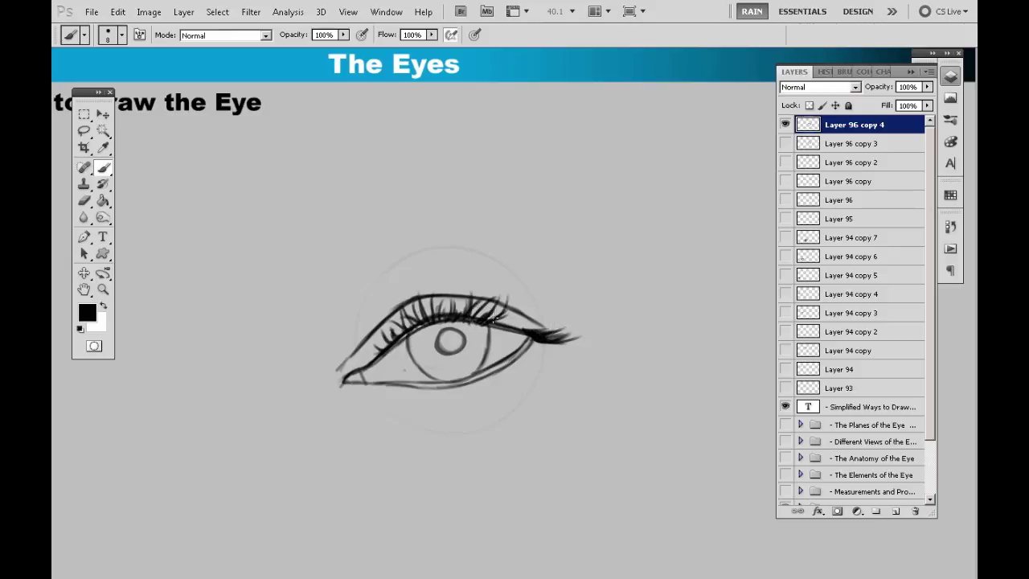
pyautogui.moveTo(518, 329); pyautogui.dragTo(528, 311)
pyautogui.moveTo(527, 331)
pyautogui.mouseDown()
pyautogui.moveTo(536, 312)
pyautogui.moveTo(521, 309)
pyautogui.mouseUp()
pyautogui.moveTo(491, 323); pyautogui.dragTo(500, 311)
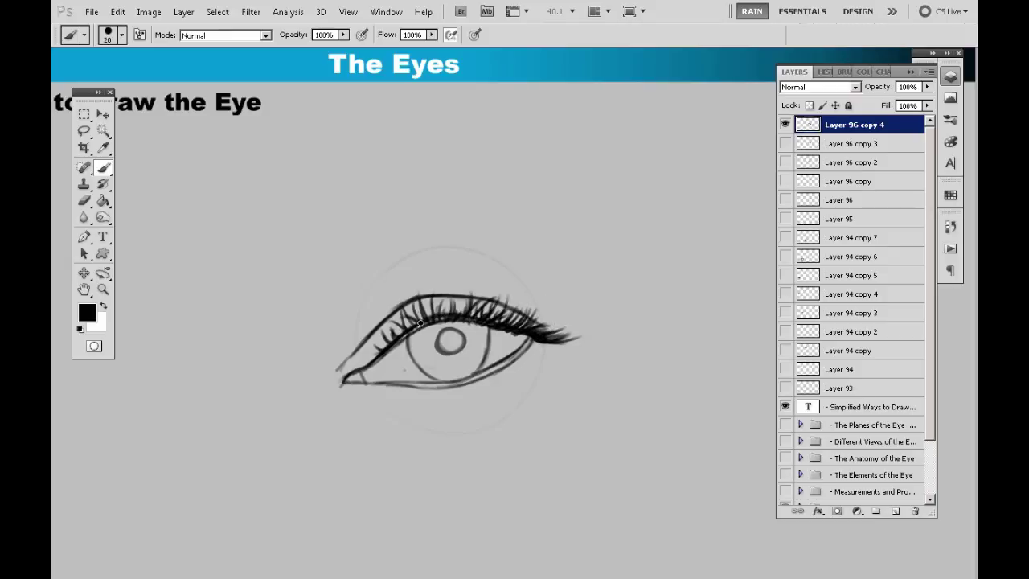
# Thicken the upper lash line with a 20 px black brush and draw the lower lashes with an 8 px brush.
pyautogui.moveTo(420, 324); pyautogui.dragTo(503, 328)
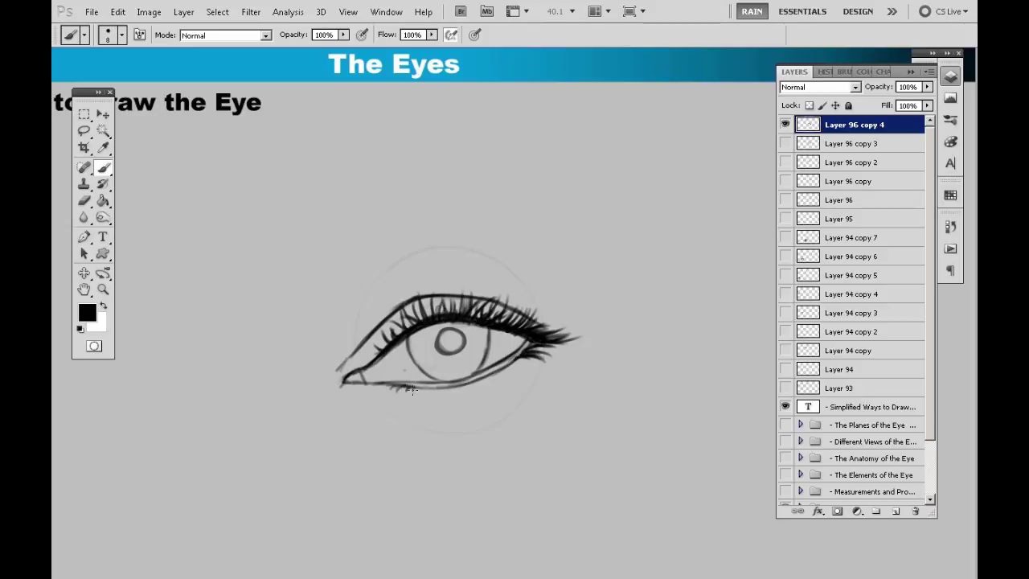
pyautogui.moveTo(458, 392); pyautogui.dragTo(479, 384)
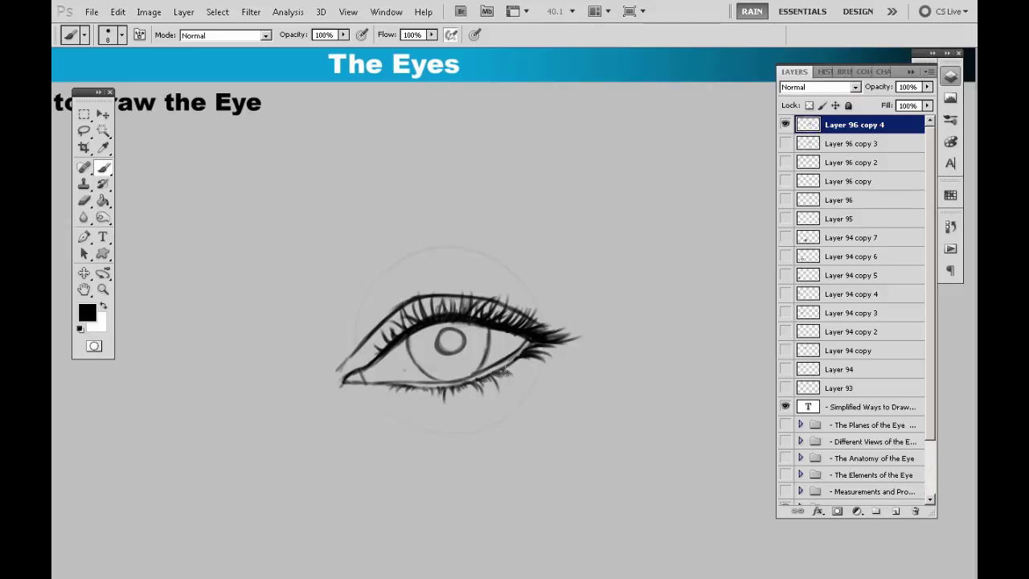
# Duplicate Layer 96 copy 4, fill the pupil and upper iris in black and place a white highlight on the pupil.
pyautogui.hotkey('ctrl', 'j')
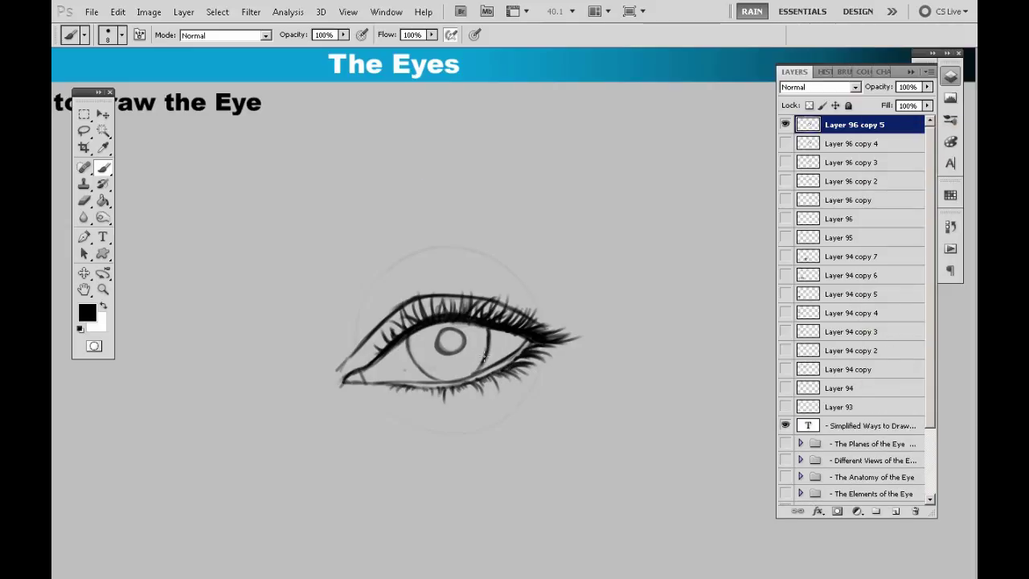
pyautogui.press(']')
pyautogui.press(']')
pyautogui.press(']')
pyautogui.press(']')
pyautogui.moveTo(456, 349)
pyautogui.mouseDown()
pyautogui.moveTo(423, 337)
pyautogui.moveTo(445, 327)
pyautogui.moveTo(463, 334)
pyautogui.moveTo(412, 340)
pyautogui.moveTo(475, 335)
pyautogui.mouseUp()
pyautogui.press(']')
pyautogui.press(']')
pyautogui.press('x')
pyautogui.click(451, 332)
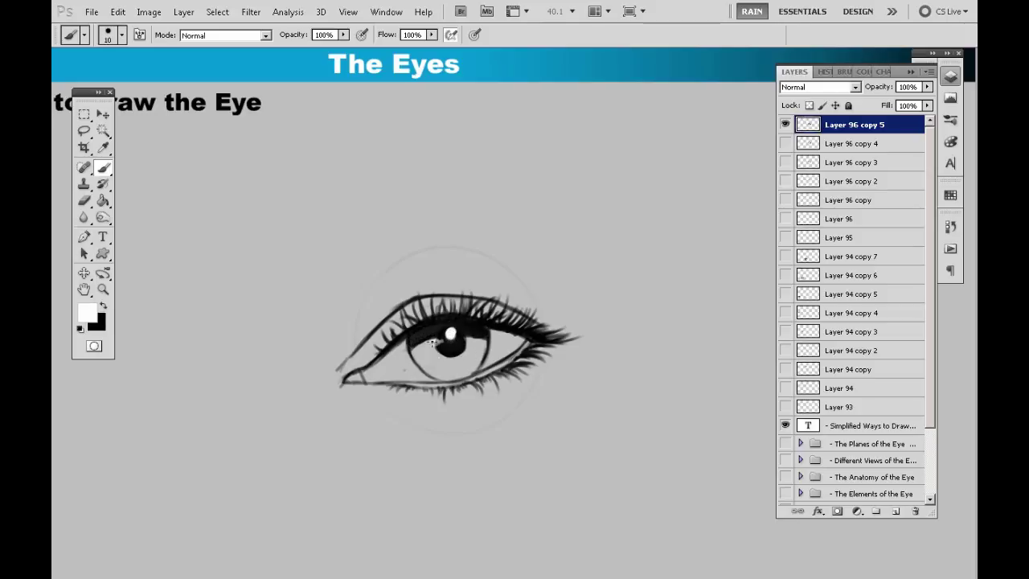
# Shade the iris around the pupil in dark gray tones with a 10 px black brush.
pyautogui.press('x')
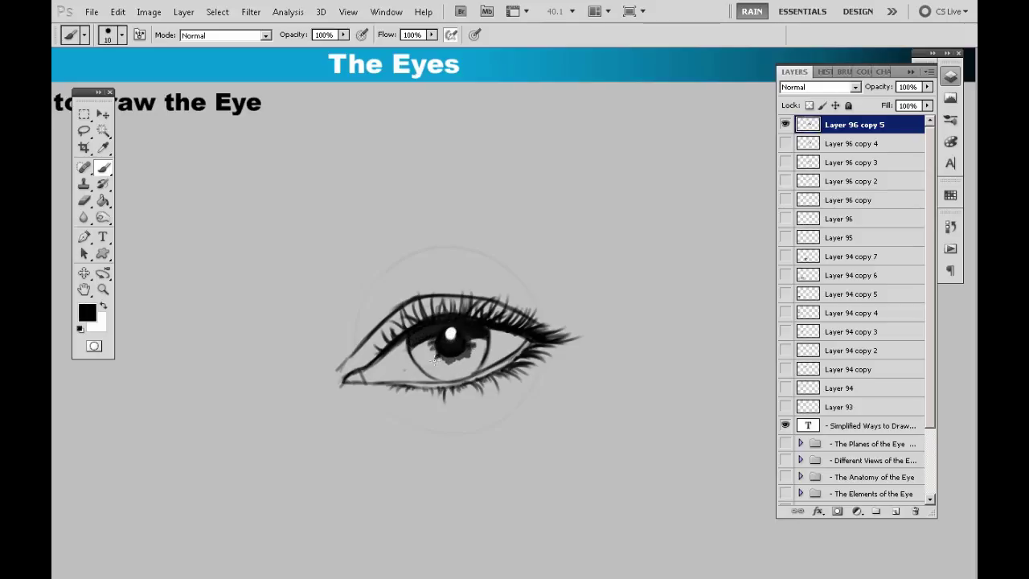
pyautogui.moveTo(415, 358); pyautogui.dragTo(441, 378)
pyautogui.moveTo(488, 343); pyautogui.dragTo(457, 375)
pyautogui.moveTo(412, 347)
pyautogui.mouseDown()
pyautogui.moveTo(463, 370)
pyautogui.moveTo(427, 342)
pyautogui.moveTo(434, 368)
pyautogui.mouseUp()
pyautogui.press('[')
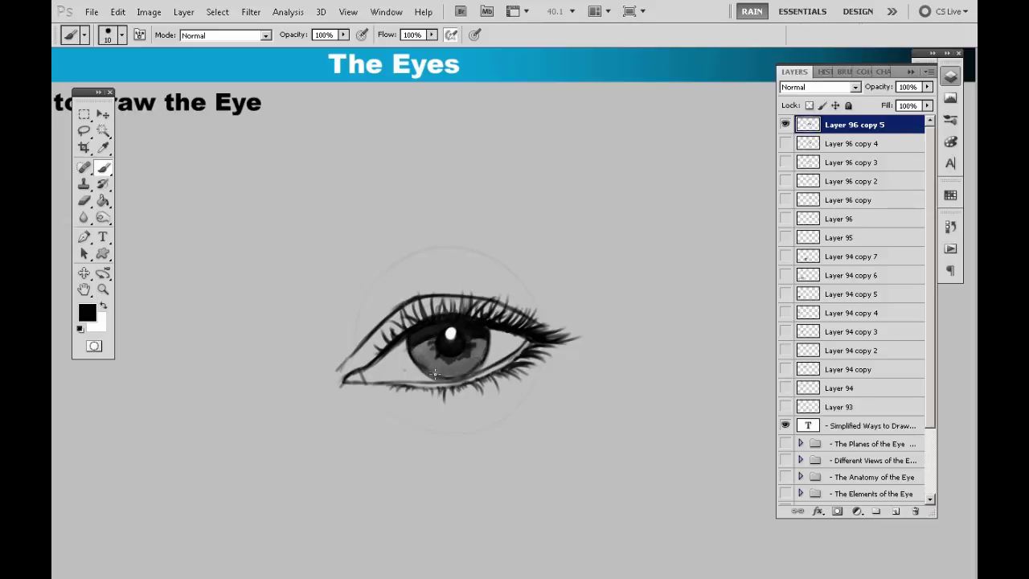
pyautogui.moveTo(433, 370)
pyautogui.mouseDown()
pyautogui.moveTo(465, 373)
pyautogui.moveTo(482, 344)
pyautogui.moveTo(431, 363)
pyautogui.moveTo(422, 345)
pyautogui.moveTo(433, 375)
pyautogui.moveTo(440, 363)
pyautogui.moveTo(421, 347)
pyautogui.mouseUp()
# Shade the white of the eye on both sides of the iris and add white highlights at the inner corner.
pyautogui.press(']')
pyautogui.press('x')
pyautogui.press('x')
pyautogui.moveTo(527, 343); pyautogui.dragTo(493, 334)
pyautogui.moveTo(408, 337)
pyautogui.mouseDown()
pyautogui.moveTo(354, 381)
pyautogui.moveTo(381, 380)
pyautogui.mouseUp()
pyautogui.press(']')
pyautogui.press('x')
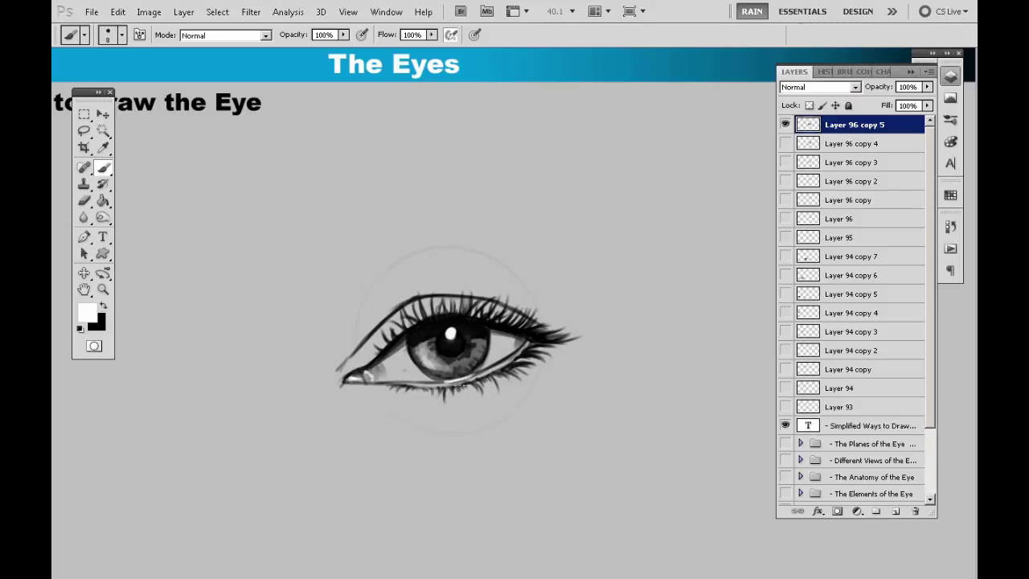
# Shade the upper eyelid between the lashes and the crease with a 20 px black brush.
pyautogui.keyDown('alt'); pyautogui.click(507, 347); pyautogui.keyUp('alt')
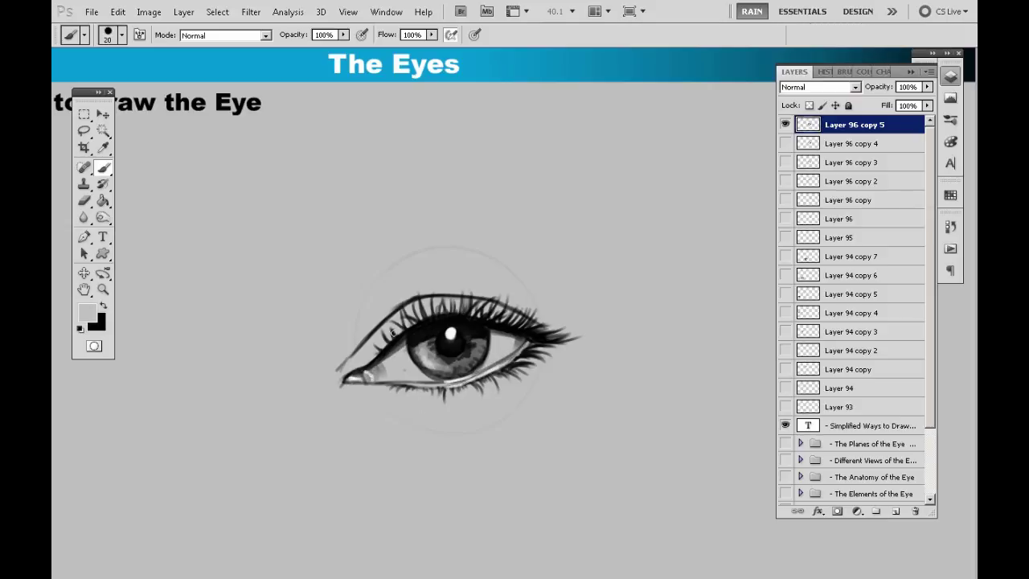
pyautogui.press('x')
pyautogui.moveTo(385, 353)
pyautogui.mouseDown()
pyautogui.moveTo(493, 324)
pyautogui.moveTo(463, 299)
pyautogui.moveTo(383, 327)
pyautogui.moveTo(436, 293)
pyautogui.mouseUp()
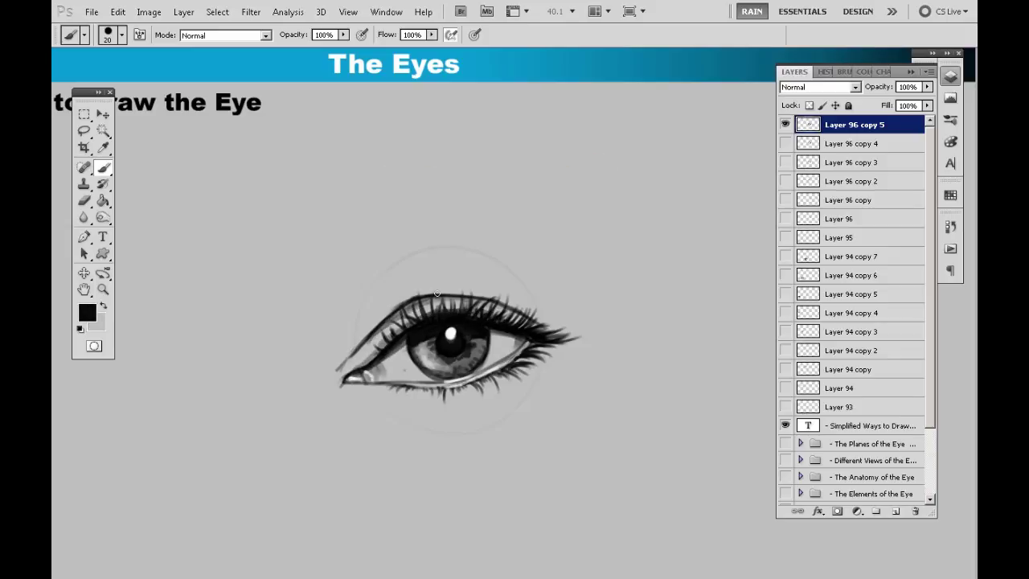
# Duplicate Layer 96 copy 5 and sketch an arched eyebrow above the eye with short 7 px black hair strokes.
pyautogui.hotkey('ctrl', 'j')
pyautogui.press('[')
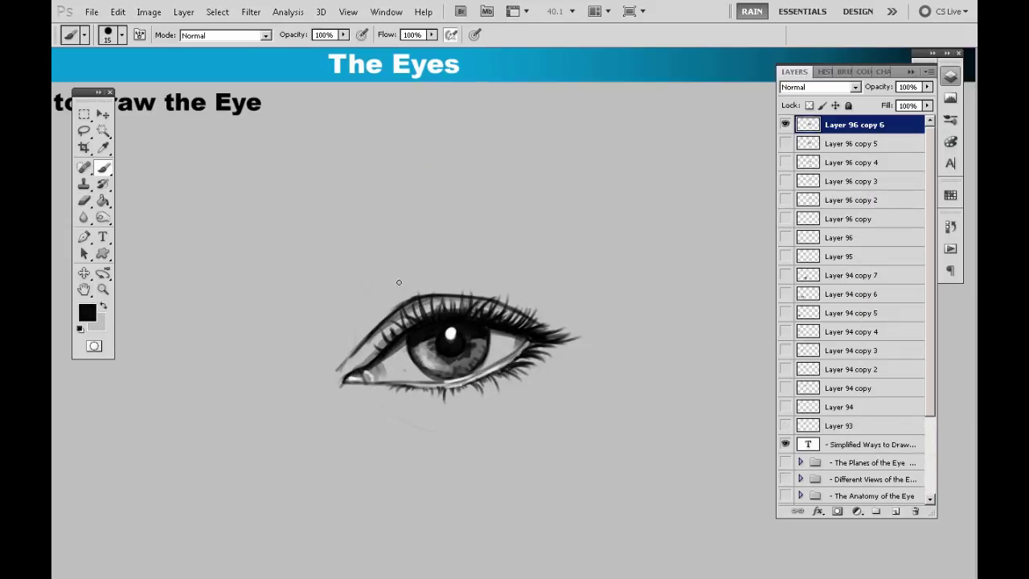
pyautogui.moveTo(338, 296)
pyautogui.mouseDown()
pyautogui.moveTo(330, 257)
pyautogui.moveTo(354, 243)
pyautogui.mouseUp()
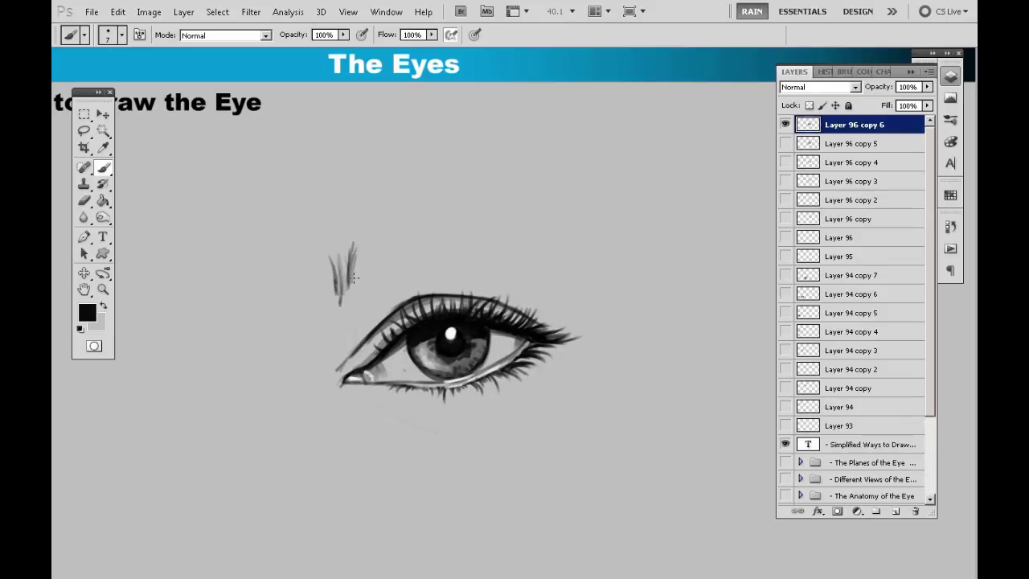
pyautogui.moveTo(575, 235)
pyautogui.mouseDown()
pyautogui.moveTo(491, 213)
pyautogui.moveTo(378, 270)
pyautogui.moveTo(427, 225)
pyautogui.mouseUp()
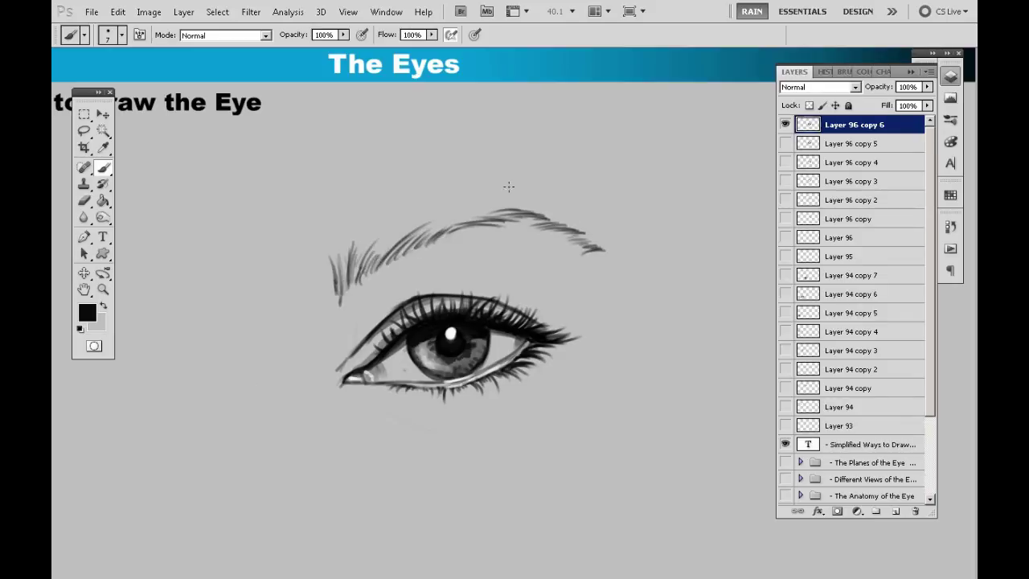
pyautogui.moveTo(545, 214)
pyautogui.mouseDown()
pyautogui.moveTo(458, 206)
pyautogui.moveTo(430, 218)
pyautogui.mouseUp()
pyautogui.moveTo(363, 259)
pyautogui.mouseDown()
pyautogui.moveTo(384, 235)
pyautogui.moveTo(409, 239)
pyautogui.moveTo(408, 219)
pyautogui.moveTo(355, 265)
pyautogui.moveTo(344, 261)
pyautogui.moveTo(430, 227)
pyautogui.moveTo(527, 212)
pyautogui.moveTo(593, 246)
pyautogui.mouseUp()
# Thicken and darken the eyebrow from its inner end to the tail with denser black hair strokes.
pyautogui.press(']')
pyautogui.press(']')
pyautogui.press(']')
pyautogui.press(']')
pyautogui.press(']')
pyautogui.press('[')
pyautogui.press('[')
pyautogui.press('[')
pyautogui.moveTo(532, 223); pyautogui.dragTo(585, 238)
pyautogui.moveTo(342, 279)
pyautogui.mouseDown()
pyautogui.moveTo(375, 250)
pyautogui.moveTo(359, 252)
pyautogui.mouseUp()
pyautogui.press('[')
pyautogui.press('[')
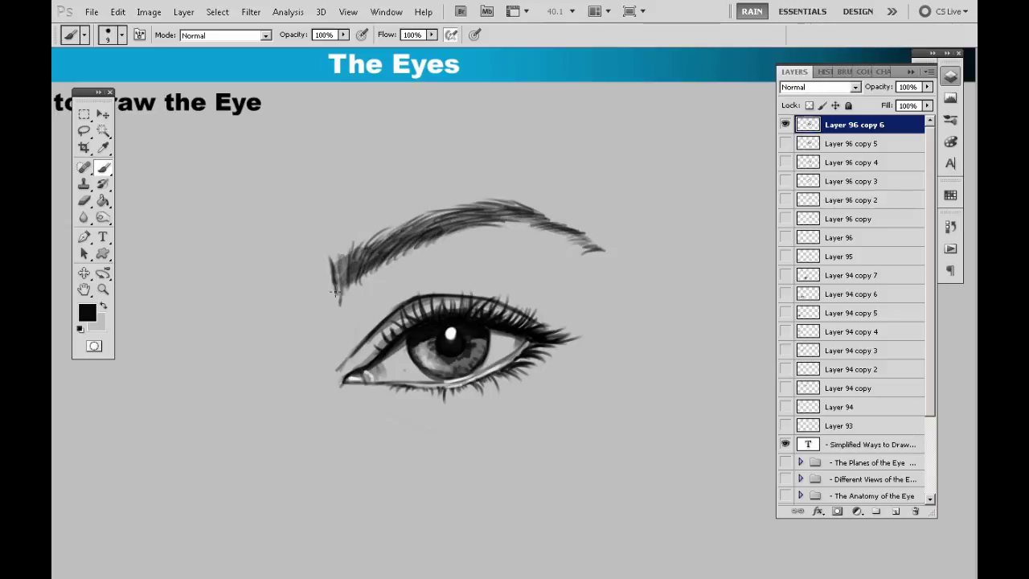
pyautogui.moveTo(328, 296)
pyautogui.mouseDown()
pyautogui.moveTo(337, 255)
pyautogui.moveTo(360, 242)
pyautogui.mouseUp()
pyautogui.moveTo(351, 277); pyautogui.dragTo(429, 226)
pyautogui.moveTo(363, 259)
pyautogui.mouseDown()
pyautogui.moveTo(422, 224)
pyautogui.moveTo(405, 256)
pyautogui.moveTo(516, 214)
pyautogui.moveTo(572, 227)
pyautogui.mouseUp()
# Lasso the eyebrow and move it slightly down, closer to the eye.
pyautogui.press('l')
pyautogui.moveTo(405, 283); pyautogui.dragTo(410, 277)
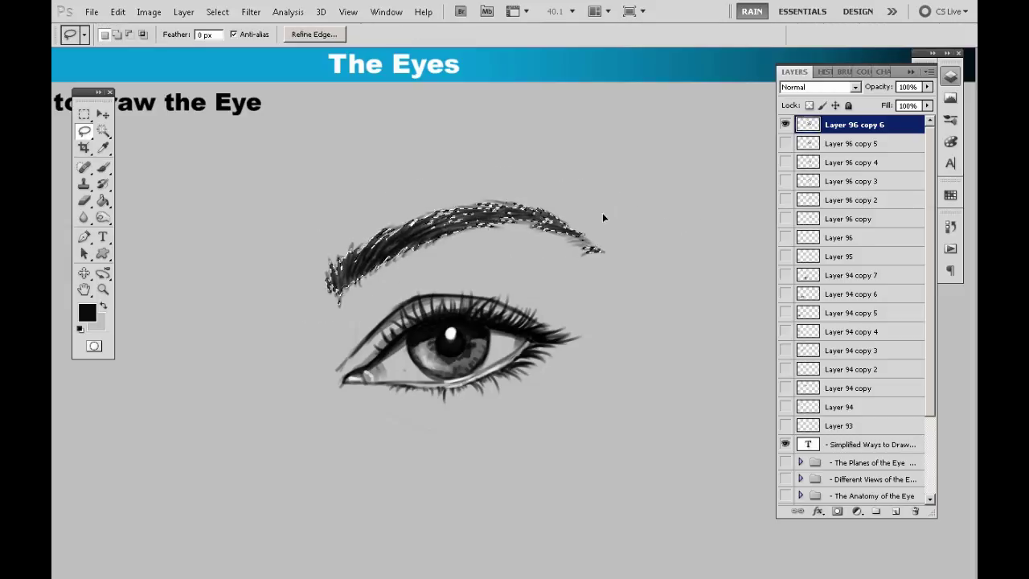
pyautogui.moveTo(604, 217); pyautogui.dragTo(598, 229)
# Shade the socket between the eyebrow and the crease, down beside the inner corner, with a soft 60 px gray brush.
pyautogui.press('b')
pyautogui.moveTo(363, 317); pyautogui.dragTo(333, 360)
pyautogui.rightClick(375, 322)
pyautogui.moveTo(526, 386); pyautogui.dragTo(395, 388)
pyautogui.moveTo(362, 311)
pyautogui.mouseDown()
pyautogui.moveTo(324, 350)
pyautogui.moveTo(408, 282)
pyautogui.mouseUp()
pyautogui.moveTo(358, 305); pyautogui.dragTo(477, 258)
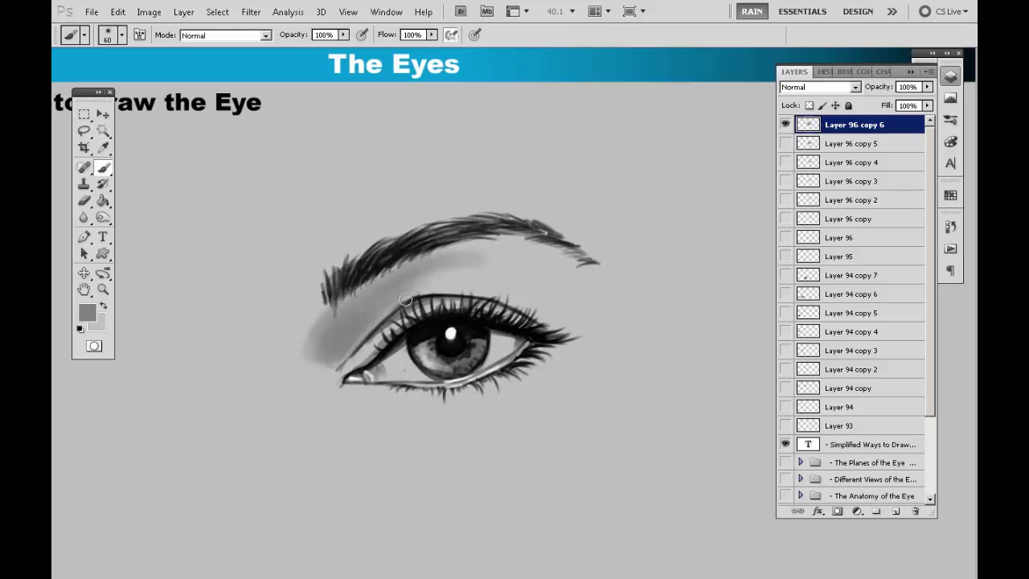
pyautogui.moveTo(396, 309); pyautogui.dragTo(432, 288)
# Shade the skin under the lower lashes in soft gray, from the inner corner around to the outer corner.
pyautogui.press('d')
pyautogui.moveTo(371, 400); pyautogui.dragTo(402, 426)
pyautogui.keyDown('alt'); pyautogui.click(387, 403); pyautogui.keyUp('alt')
pyautogui.moveTo(373, 420); pyautogui.dragTo(421, 429)
pyautogui.moveTo(544, 347)
pyautogui.mouseDown()
pyautogui.moveTo(519, 402)
pyautogui.moveTo(427, 415)
pyautogui.moveTo(496, 420)
pyautogui.mouseUp()
pyautogui.press('[')
pyautogui.press('[')
pyautogui.press('[')
pyautogui.press('x')
pyautogui.keyDown('alt'); pyautogui.click(427, 375); pyautogui.keyUp('alt')
pyautogui.moveTo(387, 421); pyautogui.dragTo(465, 428)
pyautogui.hotkey('ctrl', 'z')
pyautogui.press(']')
pyautogui.moveTo(550, 373); pyautogui.dragTo(490, 417)
# Darken the outer corner of the eye and the outer upper lid with a soft 60 px black brush.
pyautogui.keyDown('alt'); pyautogui.click(537, 338); pyautogui.keyUp('alt')
pyautogui.moveTo(538, 338); pyautogui.dragTo(527, 364)
pyautogui.moveTo(524, 344)
pyautogui.mouseDown()
pyautogui.moveTo(493, 332)
pyautogui.moveTo(552, 344)
pyautogui.mouseUp()
pyautogui.moveTo(551, 349)
pyautogui.mouseDown()
pyautogui.moveTo(522, 386)
pyautogui.moveTo(490, 307)
pyautogui.mouseUp()
pyautogui.press(']')
pyautogui.press(']')
pyautogui.press(']')
pyautogui.press(']')
pyautogui.moveTo(487, 306); pyautogui.dragTo(547, 333)
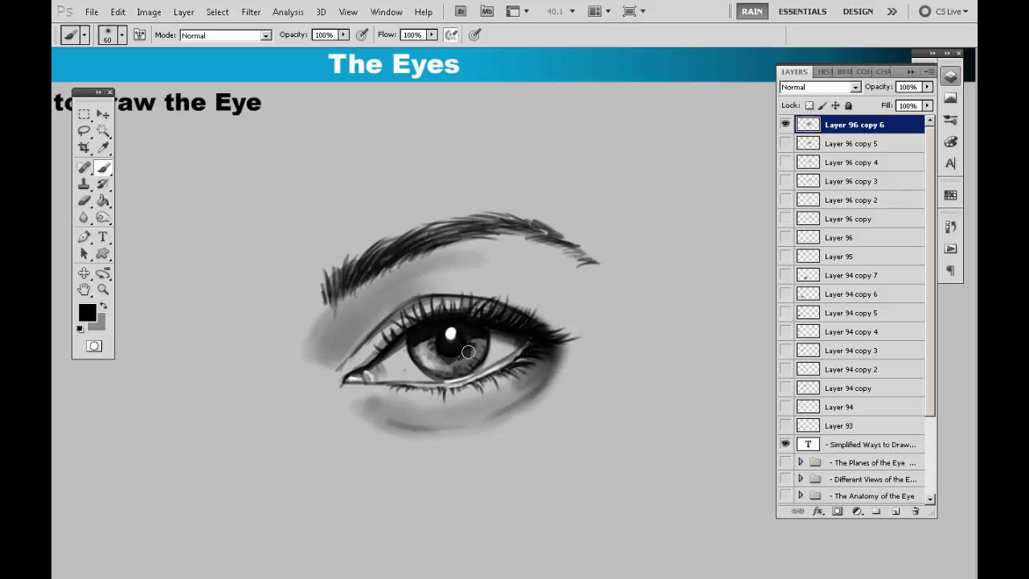
# Brighten the white of the eye on both sides of the iris with a soft 40 px white brush.
pyautogui.press('[')
pyautogui.press('[')
pyautogui.moveTo(345, 377)
pyautogui.mouseDown()
pyautogui.moveTo(371, 357)
pyautogui.moveTo(377, 370)
pyautogui.moveTo(411, 374)
pyautogui.mouseUp()
pyautogui.press('d')
pyautogui.press('x')
pyautogui.moveTo(505, 342); pyautogui.dragTo(492, 357)
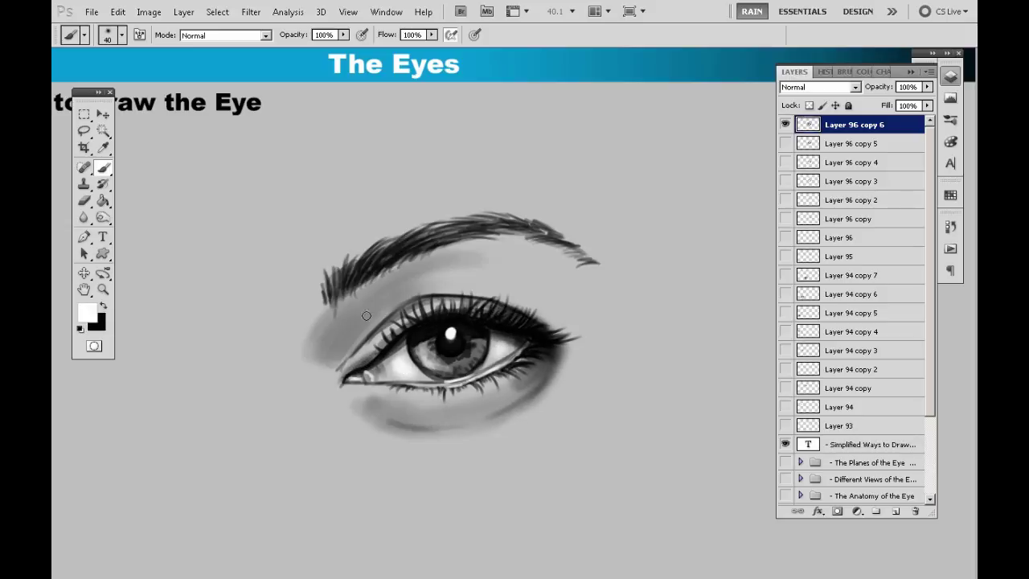
# Paint soft white highlights on the brow bone under the eyebrow and on the cheek below the inner corner.
pyautogui.press(']')
pyautogui.press(']')
pyautogui.press(']')
pyautogui.press(']')
pyautogui.press(']')
pyautogui.press(']')
pyautogui.press(']')
pyautogui.press(']')
pyautogui.moveTo(506, 249)
pyautogui.mouseDown()
pyautogui.moveTo(551, 274)
pyautogui.moveTo(478, 256)
pyautogui.mouseUp()
pyautogui.hotkey('ctrl', 'space')
pyautogui.press('[')
pyautogui.press('[')
pyautogui.press('[')
pyautogui.press('[')
pyautogui.press('[')
pyautogui.press('[')
pyautogui.press('[')
pyautogui.moveTo(349, 394); pyautogui.dragTo(364, 418)
pyautogui.moveTo(331, 375)
pyautogui.mouseDown()
pyautogui.moveTo(344, 384)
pyautogui.moveTo(326, 395)
pyautogui.moveTo(401, 444)
pyautogui.mouseUp()
pyautogui.press(']')
pyautogui.press(']')
pyautogui.press(']')
pyautogui.press(']')
pyautogui.press(']')
pyautogui.press(']')
# Show all the construction stages and select Layer 95 through Layer 96 copy 6.
pyautogui.press('z')
pyautogui.keyDown('alt'); pyautogui.click(533, 383); pyautogui.keyUp('alt')
pyautogui.moveTo(532, 383); pyautogui.dragTo(432, 348)
pyautogui.moveTo(786, 143); pyautogui.dragTo(786, 256)
pyautogui.keyDown('shift'); pyautogui.click(840, 257); pyautogui.keyUp('shift')
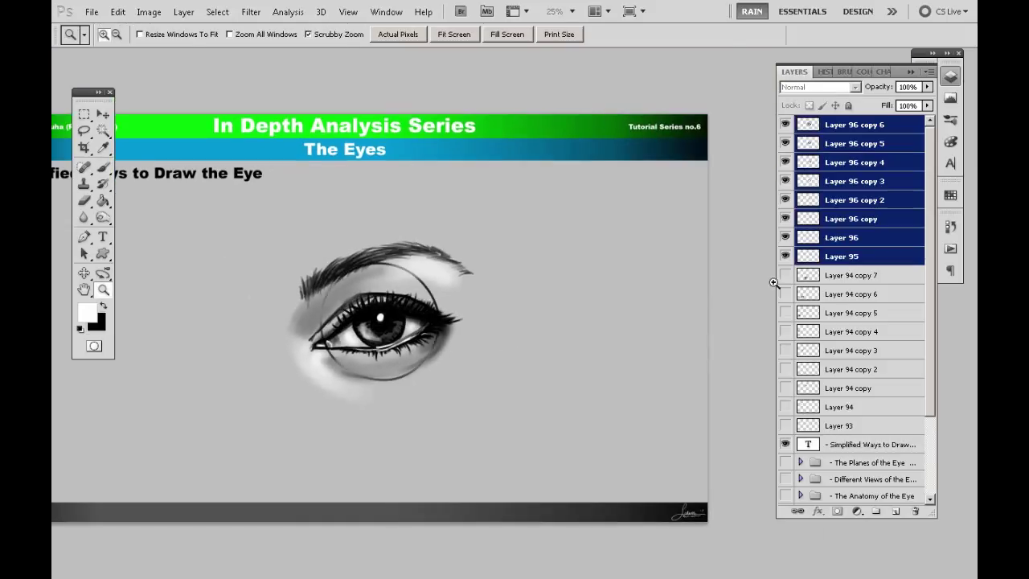
# Scale down the selected eye layers together and place them in the lower-right area of the page.
pyautogui.press('v')
pyautogui.moveTo(381, 321); pyautogui.dragTo(605, 418)
pyautogui.hotkey('ctrl', 't')
pyautogui.moveTo(698, 336); pyautogui.dragTo(677, 358)
pyautogui.moveTo(595, 430); pyautogui.dragTo(379, 339)
pyautogui.press('Return')
# Spread the construction stages apart into rows, dropping finished layers from the selection before each move.
pyautogui.keyDown('ctrl'); pyautogui.click(856, 127); pyautogui.keyUp('ctrl')
pyautogui.keyDown('ctrl'); pyautogui.click(852, 144); pyautogui.keyUp('ctrl')
pyautogui.keyDown('ctrl'); pyautogui.click(857, 165); pyautogui.keyUp('ctrl')
pyautogui.keyDown('ctrl'); pyautogui.click(849, 182); pyautogui.keyUp('ctrl')
pyautogui.moveTo(471, 302); pyautogui.dragTo(594, 301)
pyautogui.keyDown('ctrl'); pyautogui.click(851, 200); pyautogui.keyUp('ctrl')
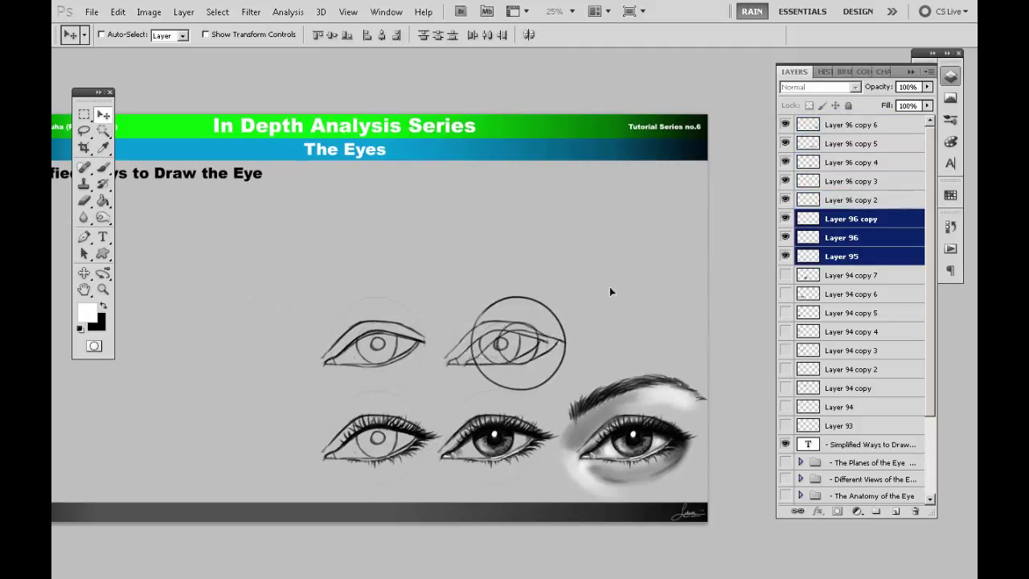
pyautogui.keyDown('ctrl'); pyautogui.click(852, 219); pyautogui.keyUp('ctrl')
pyautogui.moveTo(712, 311); pyautogui.dragTo(579, 209)
# Adjust the spacing of the stage rows, moving the middle row, the bottom row and the circle stages as groups.
pyautogui.keyDown('ctrl'); pyautogui.click(852, 238); pyautogui.keyUp('ctrl')
pyautogui.keyDown('shift'); pyautogui.click(854, 181); pyautogui.keyUp('shift')
pyautogui.click(855, 162)
pyautogui.keyDown('shift'); pyautogui.click(851, 125); pyautogui.keyUp('shift')
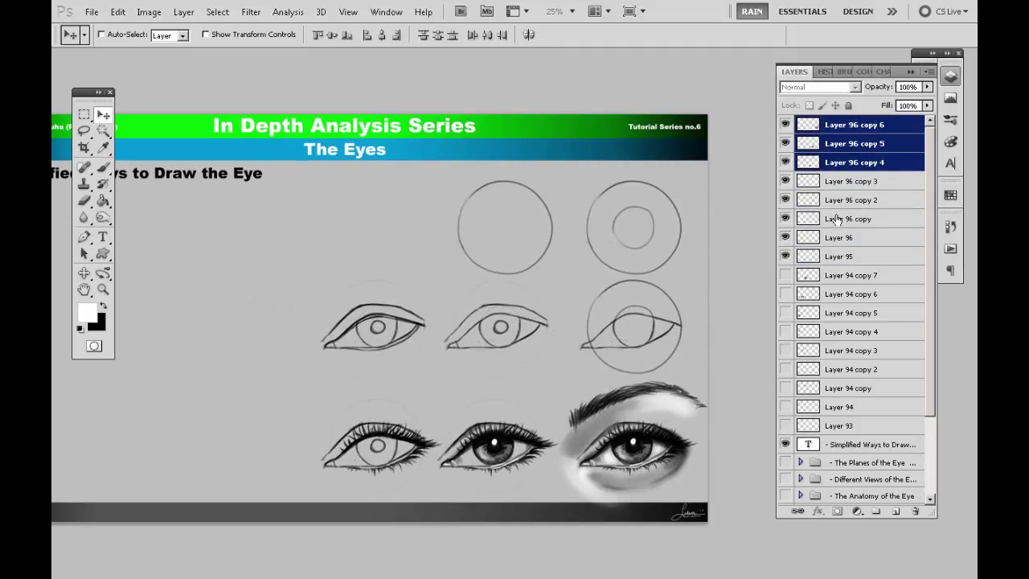
pyautogui.click(838, 237)
pyautogui.keyDown('shift'); pyautogui.click(839, 255); pyautogui.keyUp('shift')
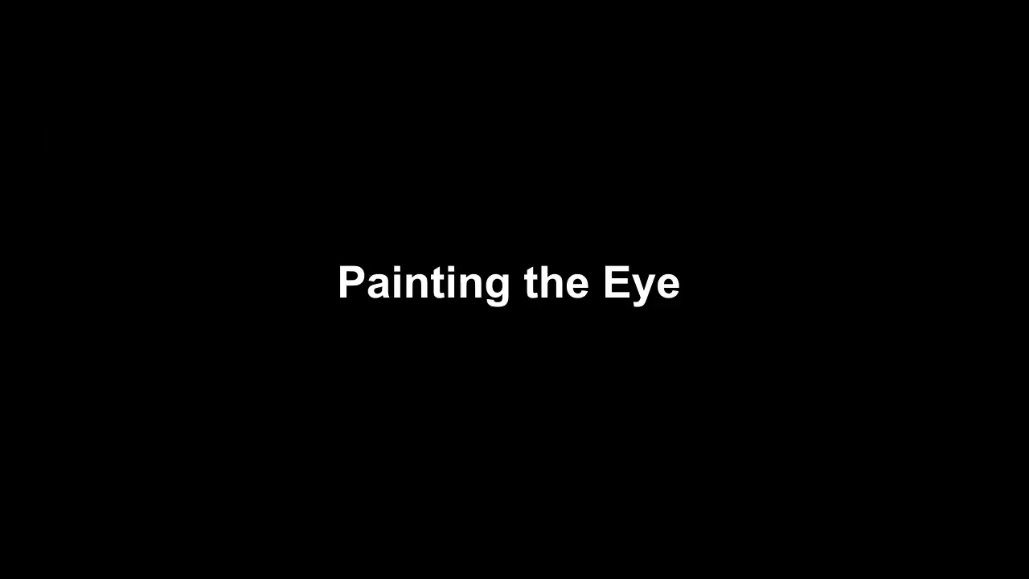
# Sketch the almond-shaped eye outline beside the reference photo and narrow it with Free Transform.
pyautogui.moveTo(558, 356)
pyautogui.mouseDown()
pyautogui.moveTo(643, 287)
pyautogui.moveTo(768, 312)
pyautogui.mouseUp()
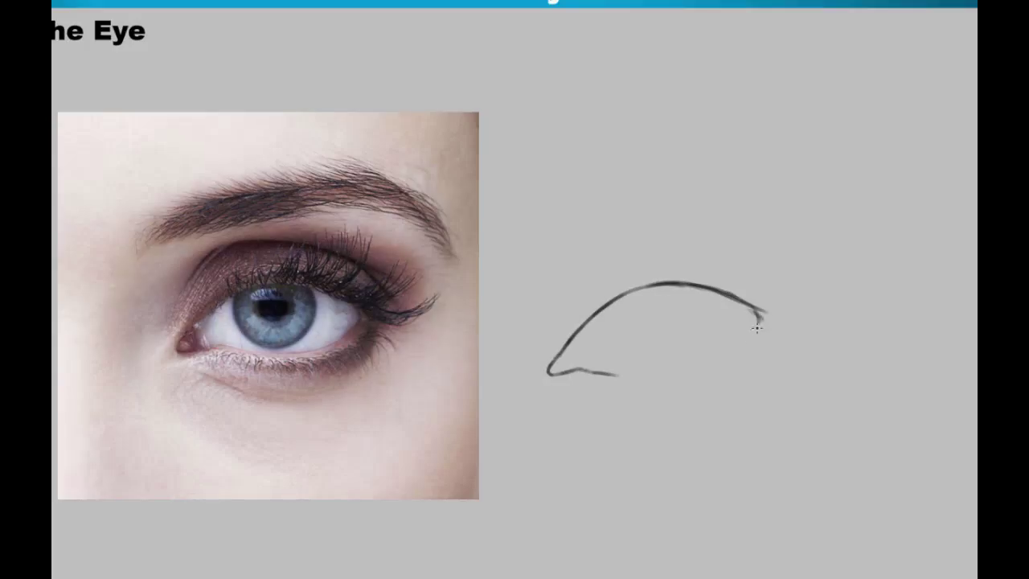
pyautogui.moveTo(758, 327)
pyautogui.mouseDown()
pyautogui.moveTo(604, 373)
pyautogui.moveTo(749, 333)
pyautogui.mouseUp()
pyautogui.hotkey('ctrl', 't')
pyautogui.press('Return')
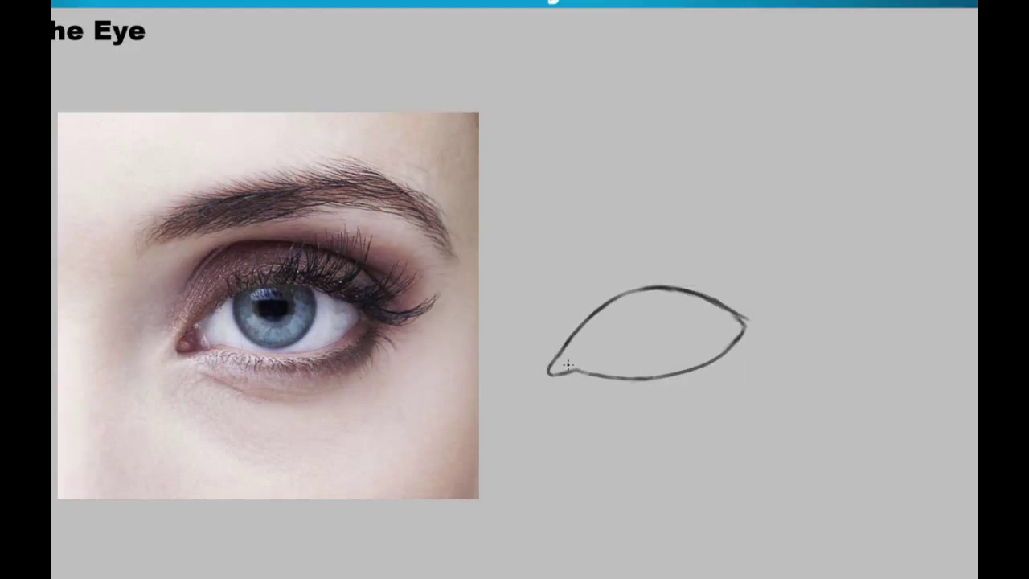
# Add the inner lid rims, the tear duct and the iris curve to the sketch and narrow it slightly.
pyautogui.moveTo(565, 351)
pyautogui.mouseDown()
pyautogui.moveTo(661, 298)
pyautogui.moveTo(744, 322)
pyautogui.moveTo(612, 372)
pyautogui.moveTo(561, 354)
pyautogui.moveTo(623, 356)
pyautogui.mouseUp()
pyautogui.hotkey('ctrl', 't')
pyautogui.moveTo(752, 332); pyautogui.dragTo(740, 334)
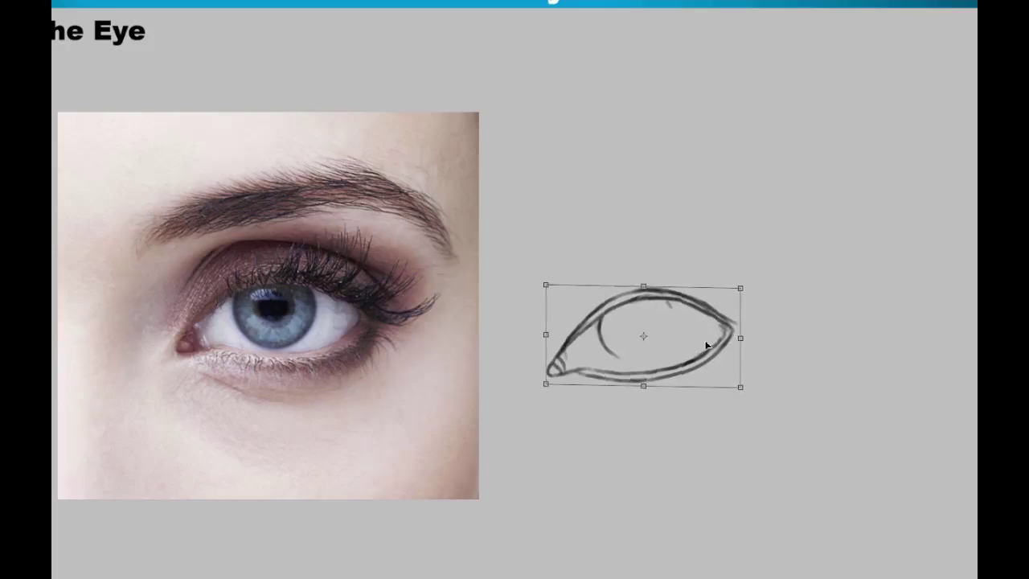
pyautogui.press('Return')
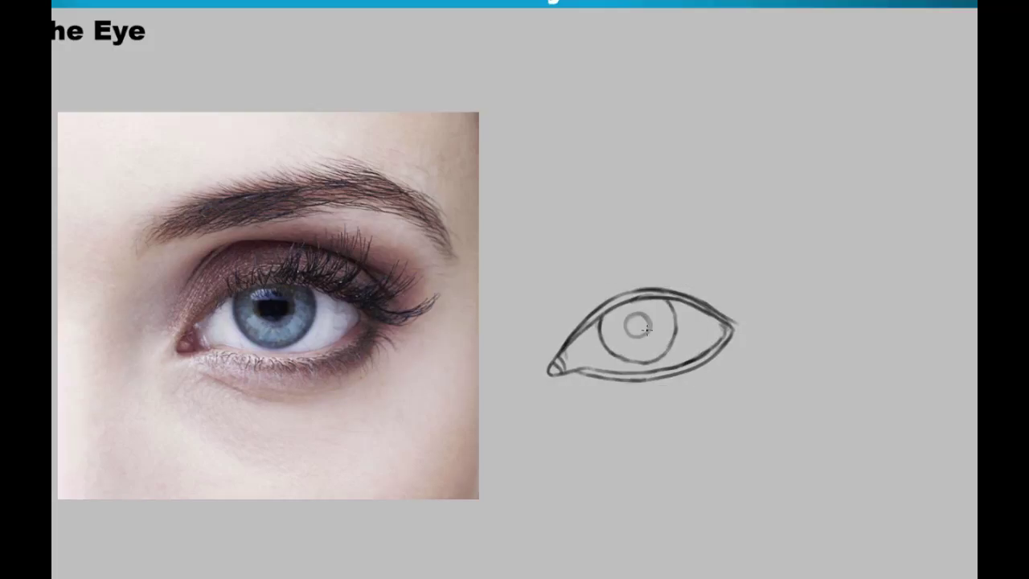